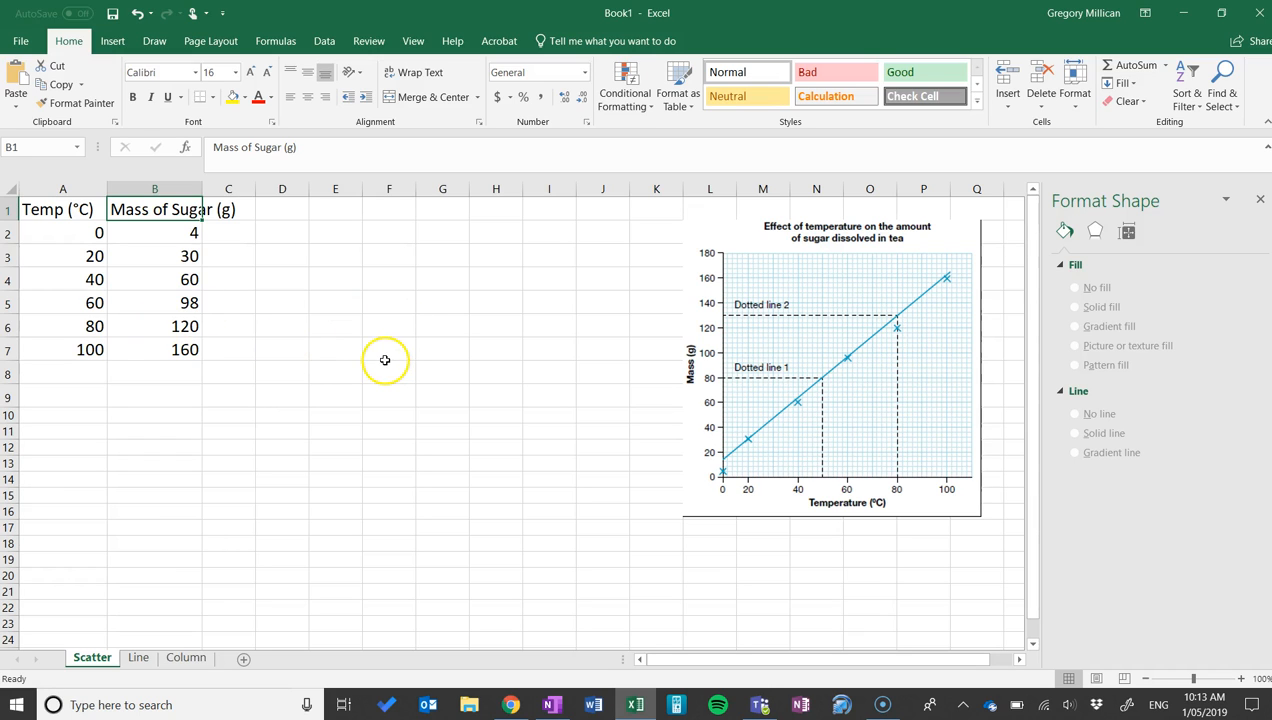
drag(45, 212, 30, 352)
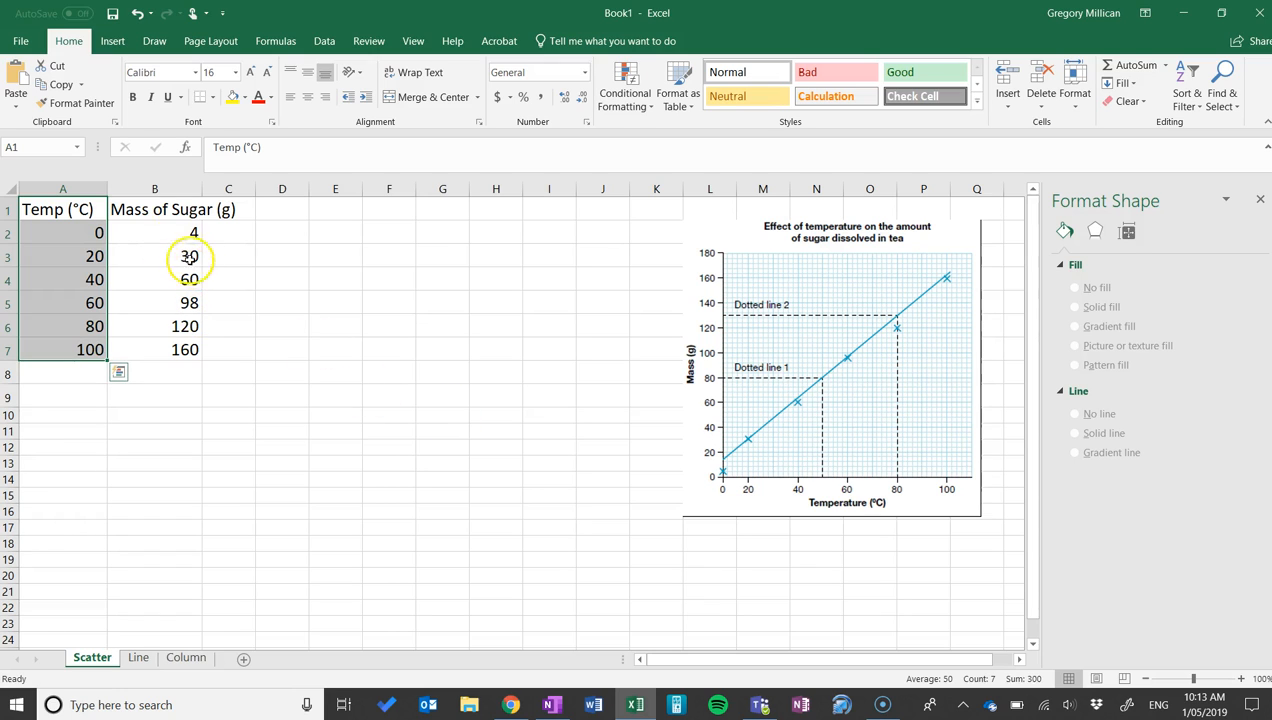
drag(165, 211, 185, 349)
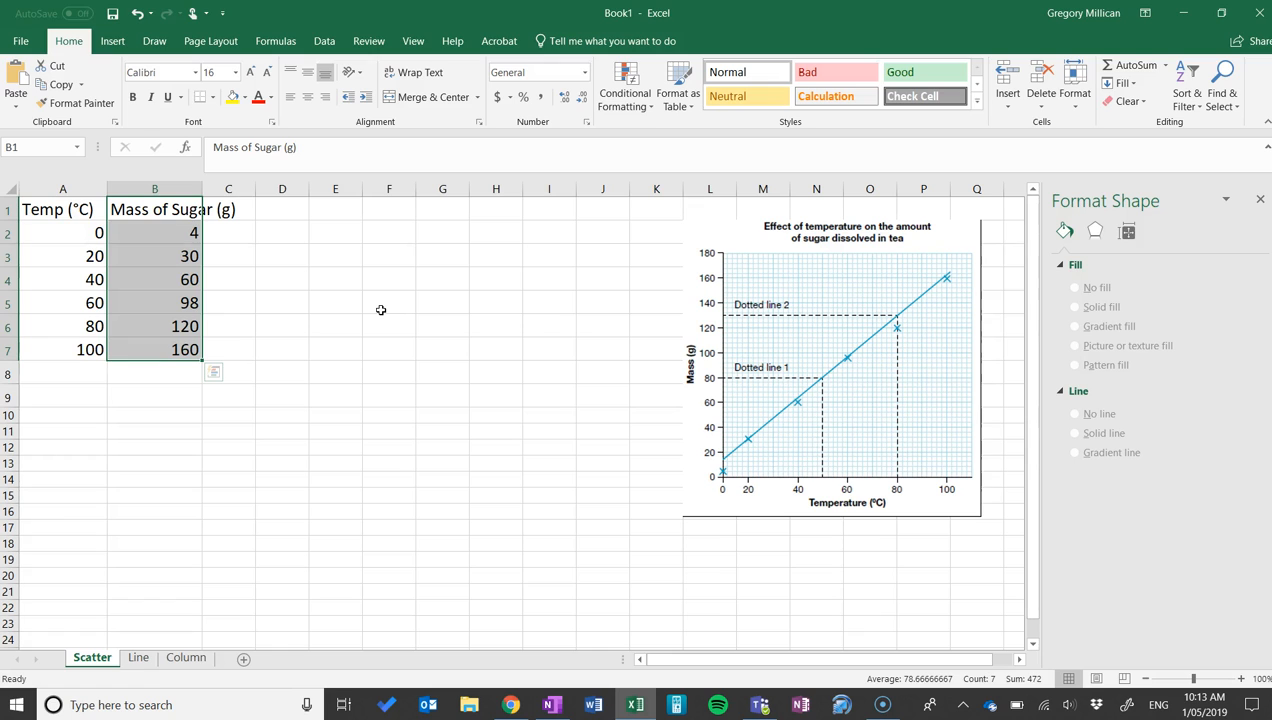
click(350, 326)
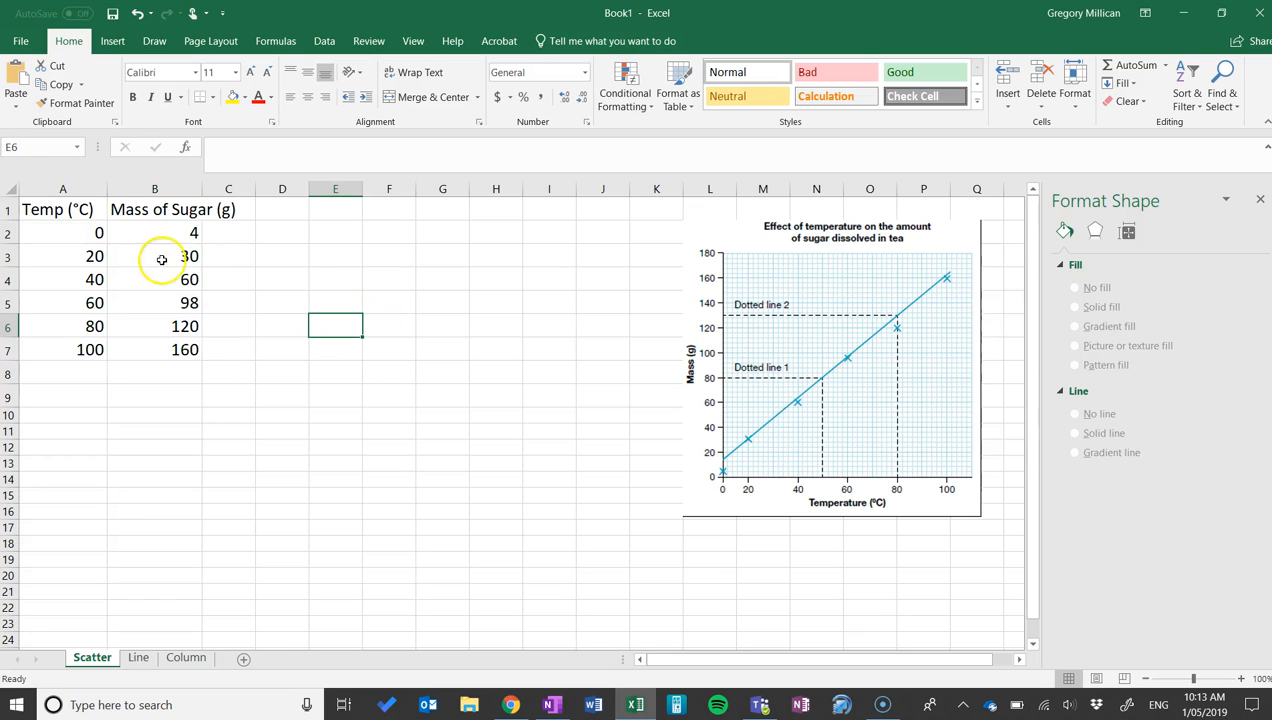
Insert a markers-only scatter chart of the data in A2:B7 and move it into the space between the data and the reference graph.
drag(91, 233, 150, 352)
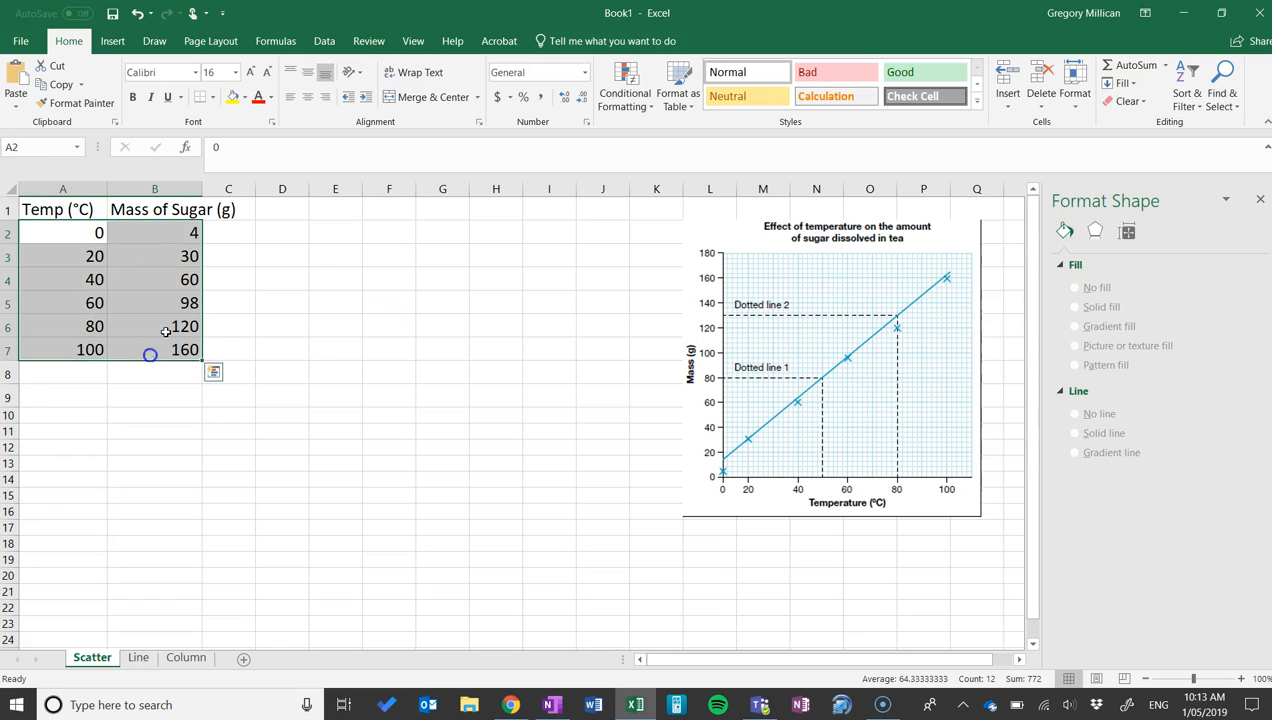
click(112, 41)
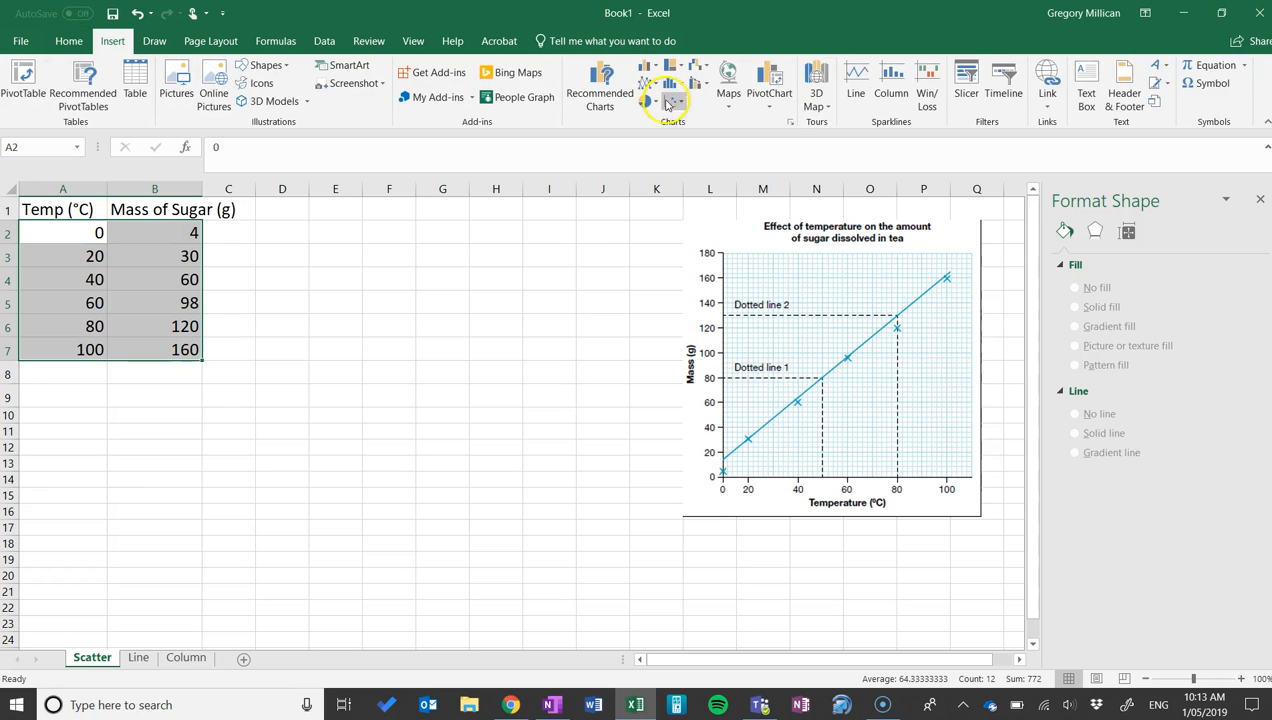
click(673, 100)
click(675, 155)
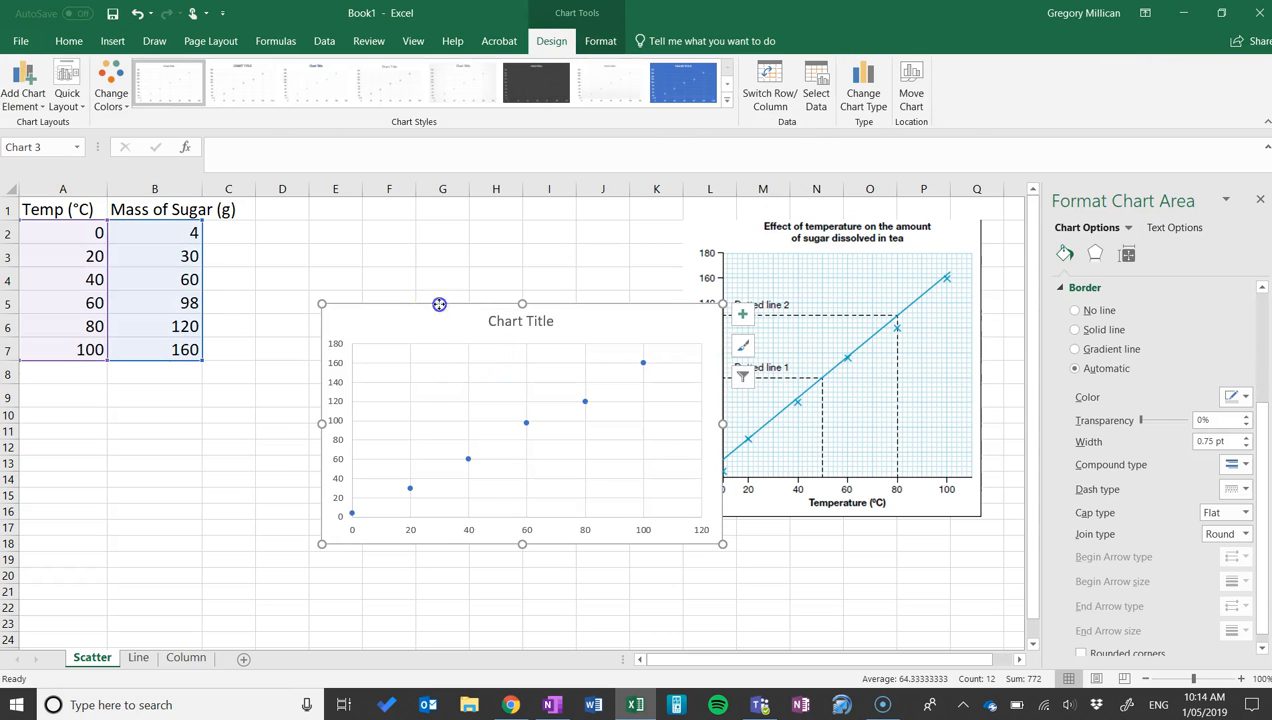
drag(484, 316, 424, 268)
Set the chart title to "Effect of temperature....".
click(424, 268)
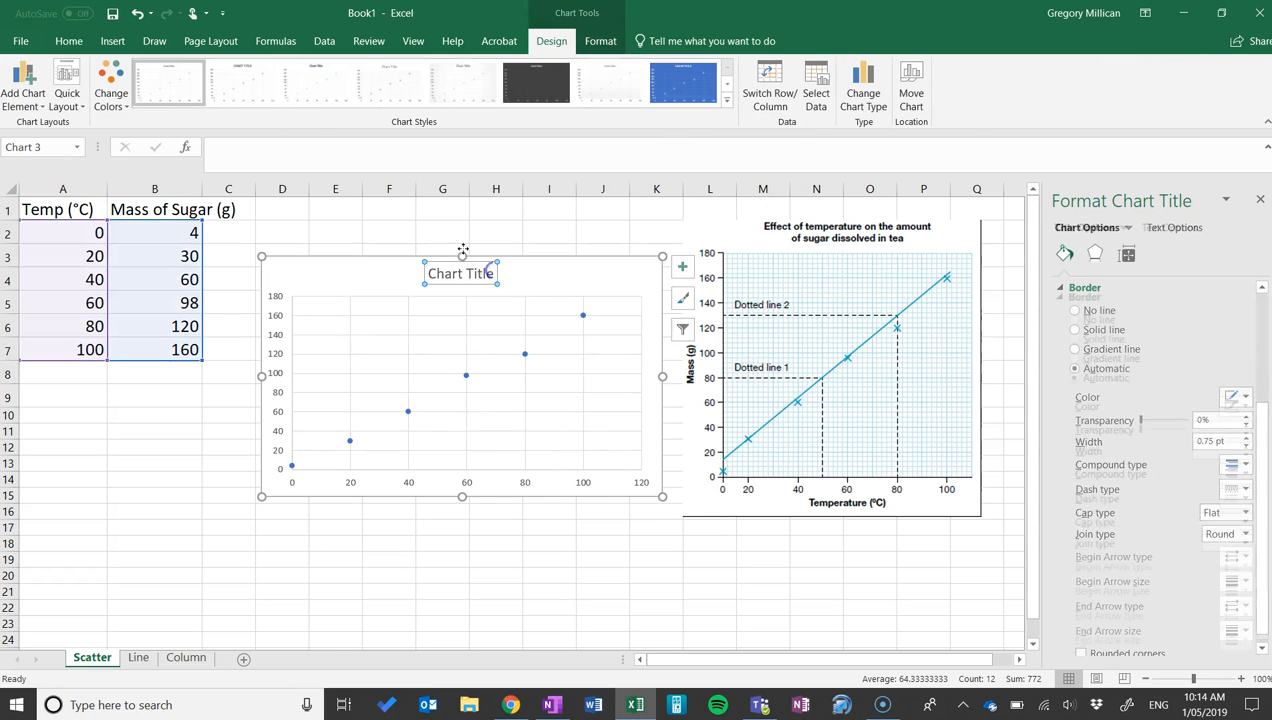
click(266, 145)
text(Effect of temperature....)
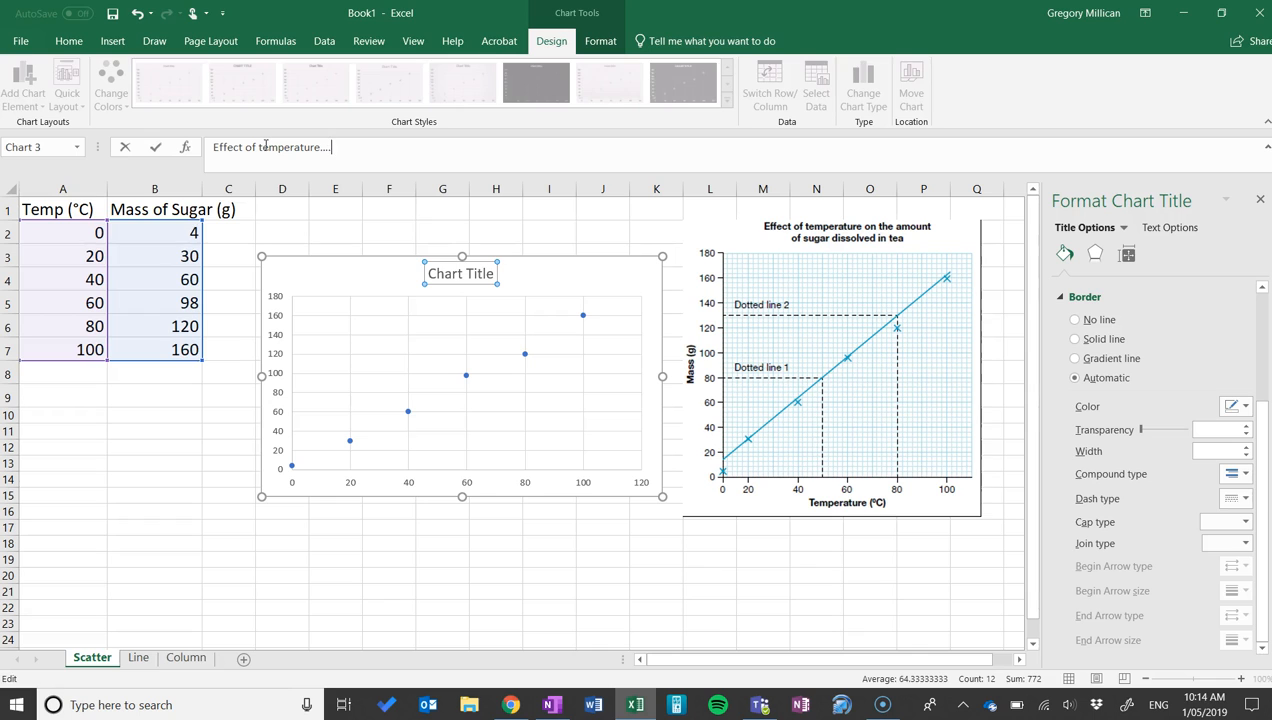
key(Return)
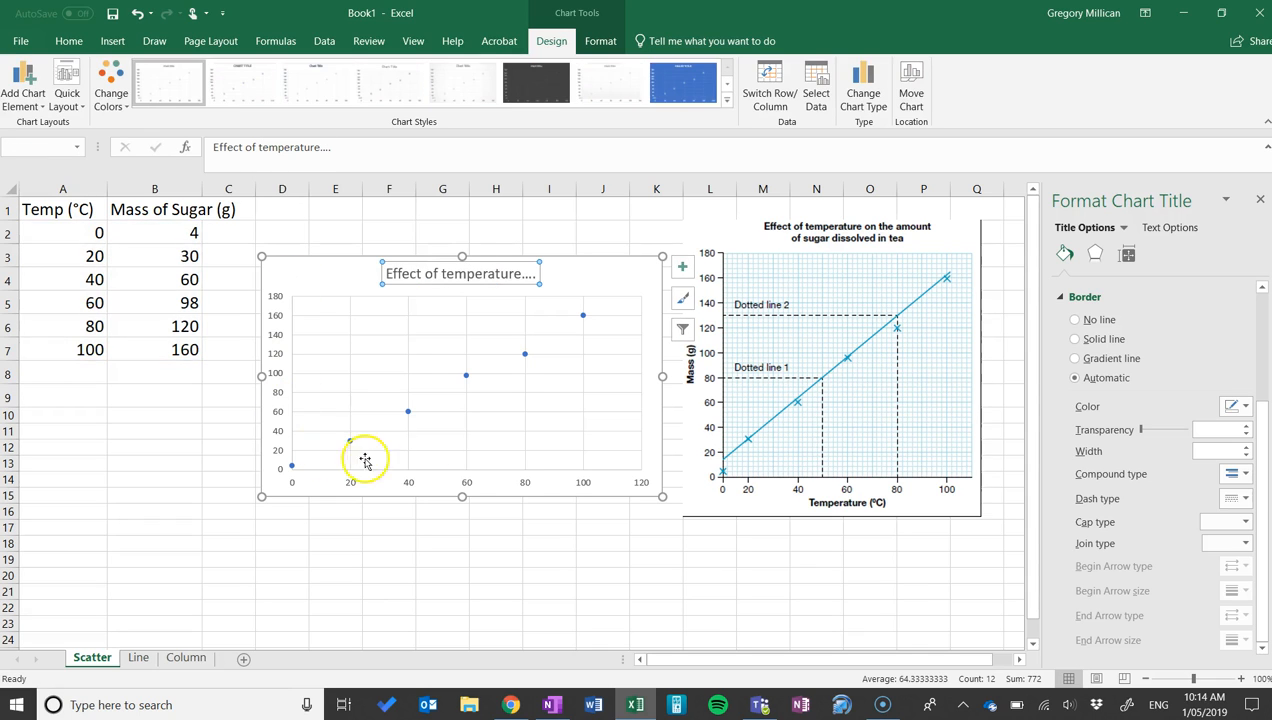
Add axis titles to the chart and set the horizontal one to "Temp (°C)", copied from cell A1.
click(681, 268)
click(740, 304)
click(468, 476)
click(97, 212)
drag(318, 146, 215, 147)
key(ctrl+c)
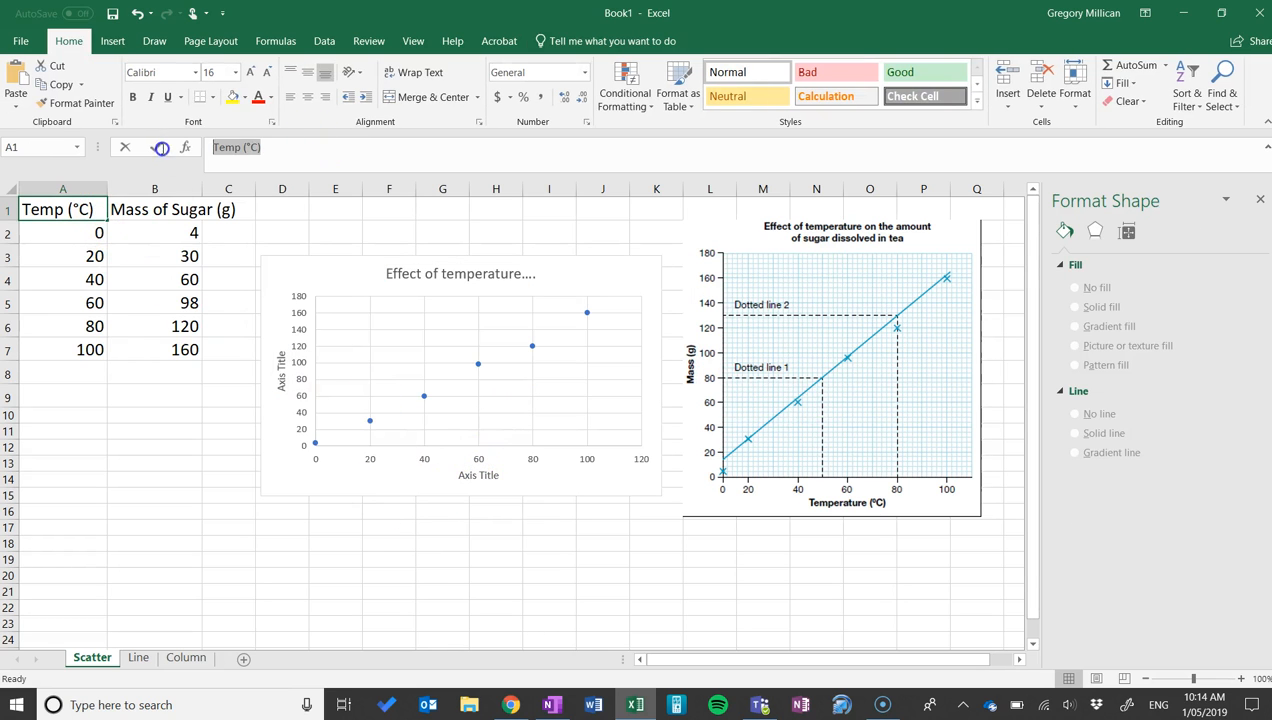
click(468, 476)
click(232, 151)
key(ctrl+v)
key(Return)
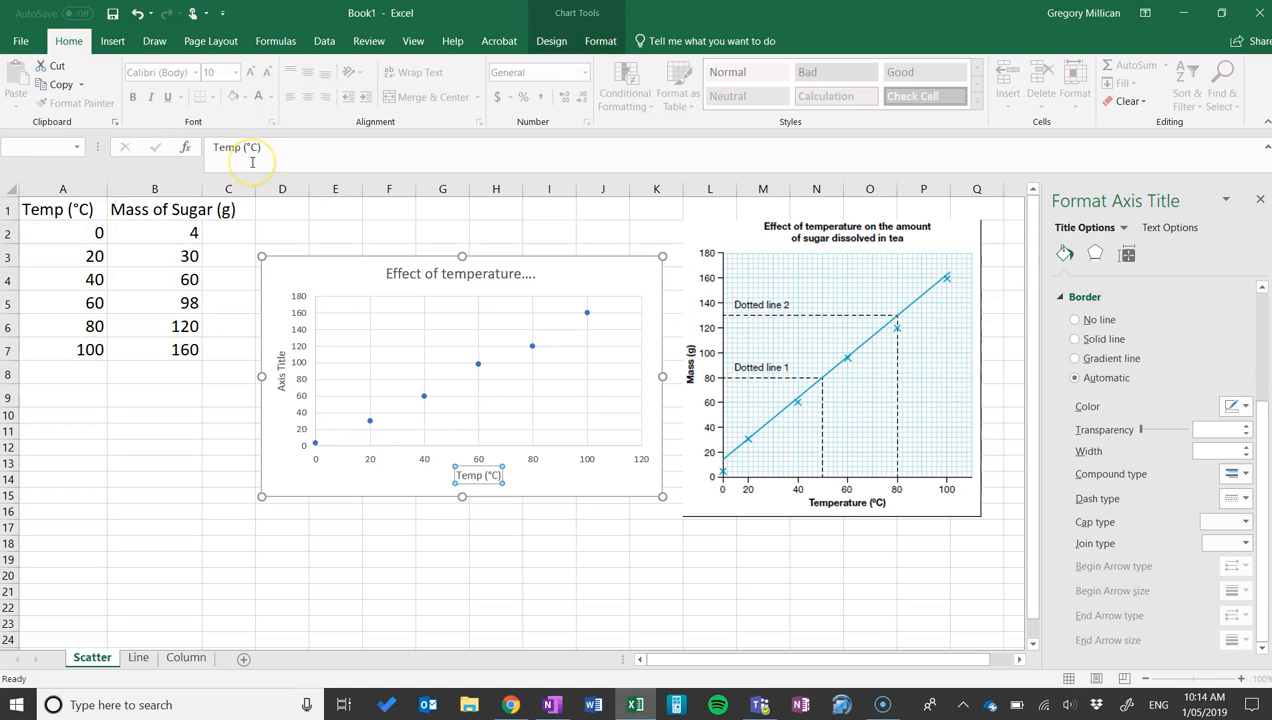
Set the vertical axis title to "Mass of Sugar (g)", copied from cell B1.
click(281, 378)
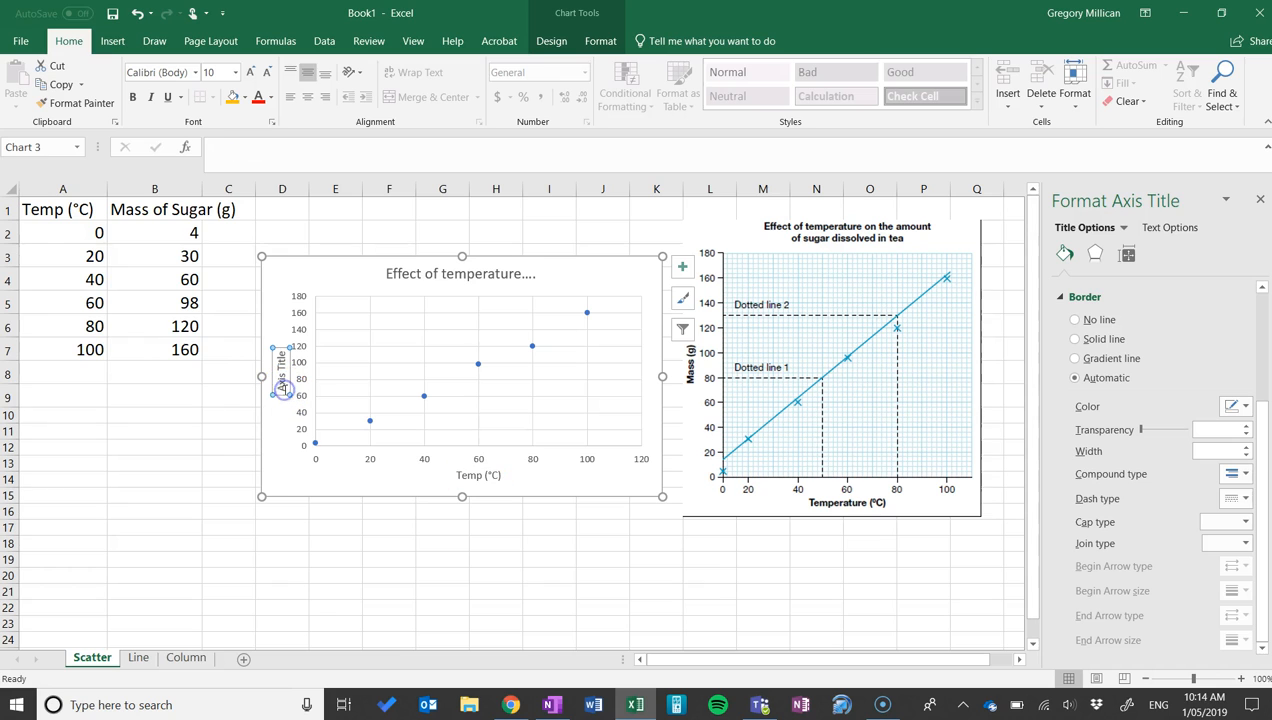
click(178, 209)
drag(298, 148, 186, 154)
key(ctrl+c)
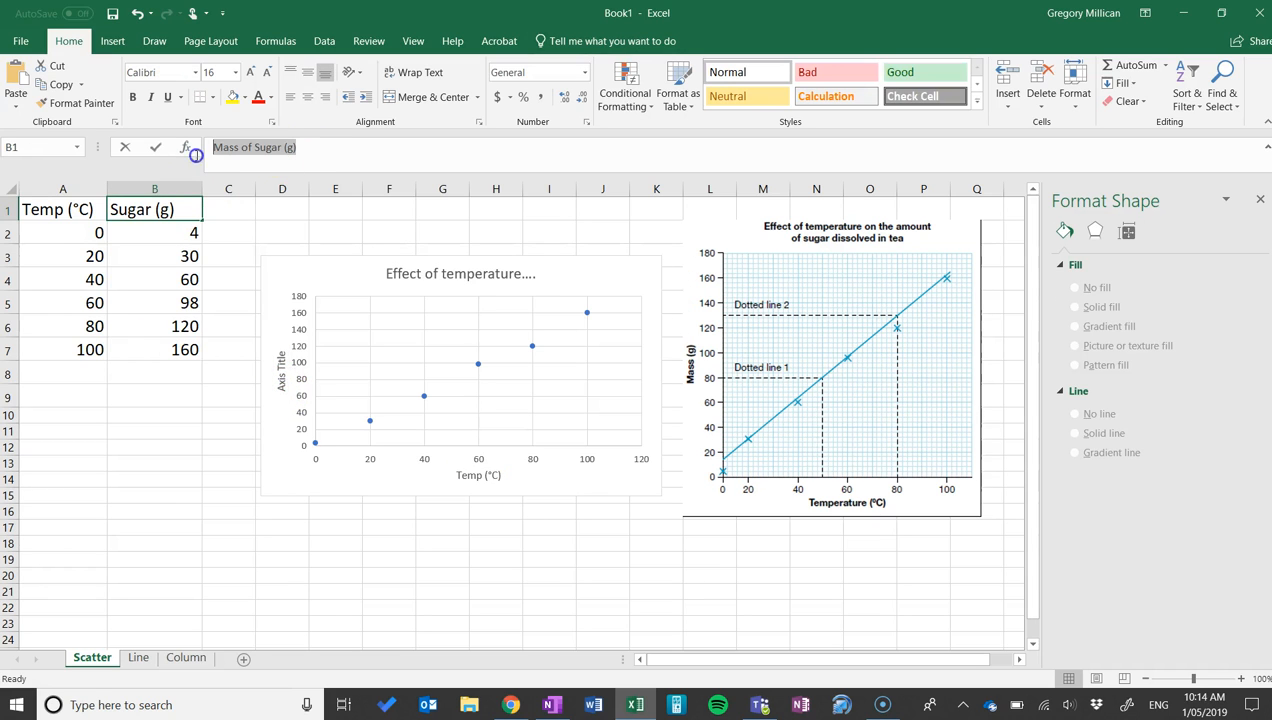
click(280, 368)
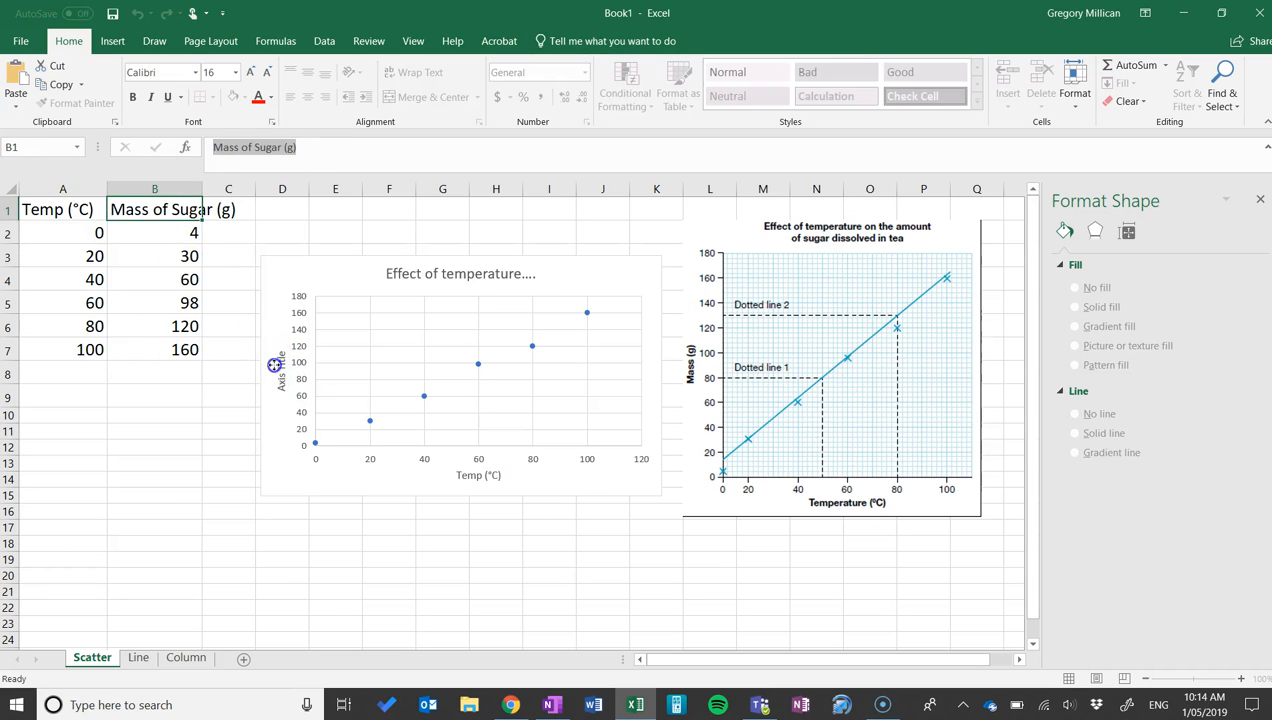
click(257, 152)
key(ctrl+v)
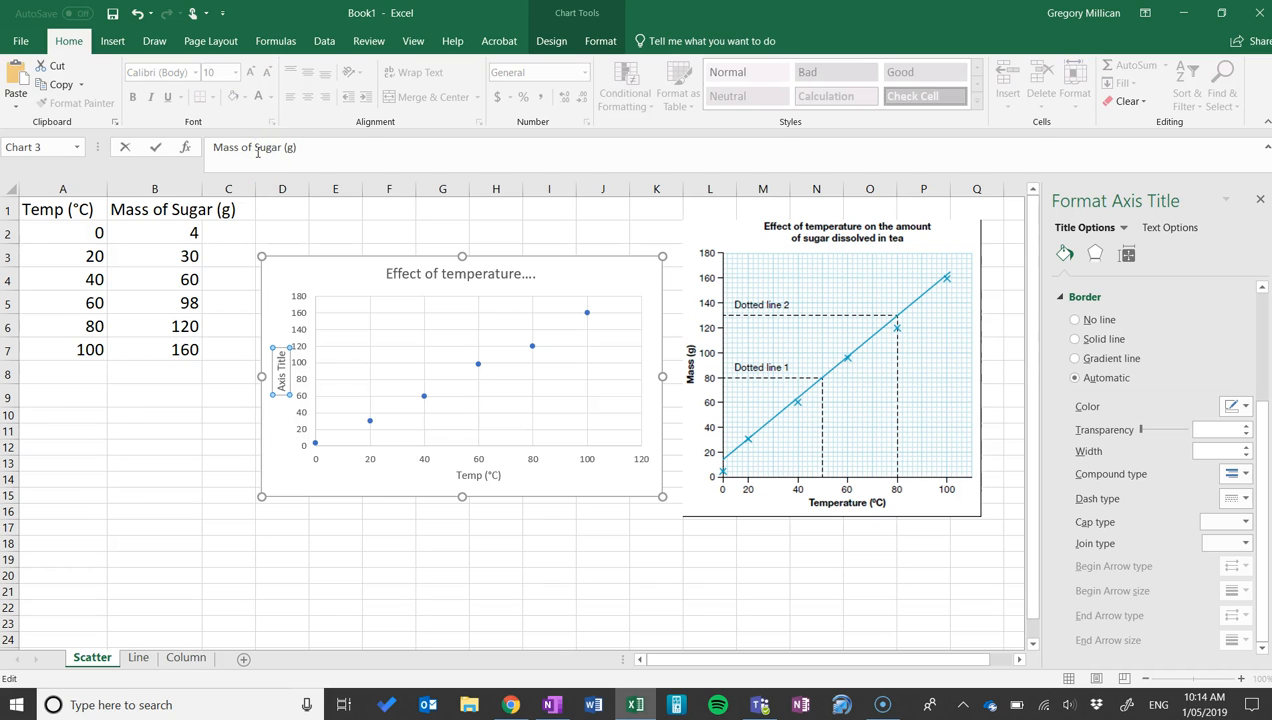
key(Return)
Enlarge the chart and add primary minor horizontal and primary minor vertical gridlines to it.
drag(262, 496, 86, 601)
drag(653, 261, 759, 244)
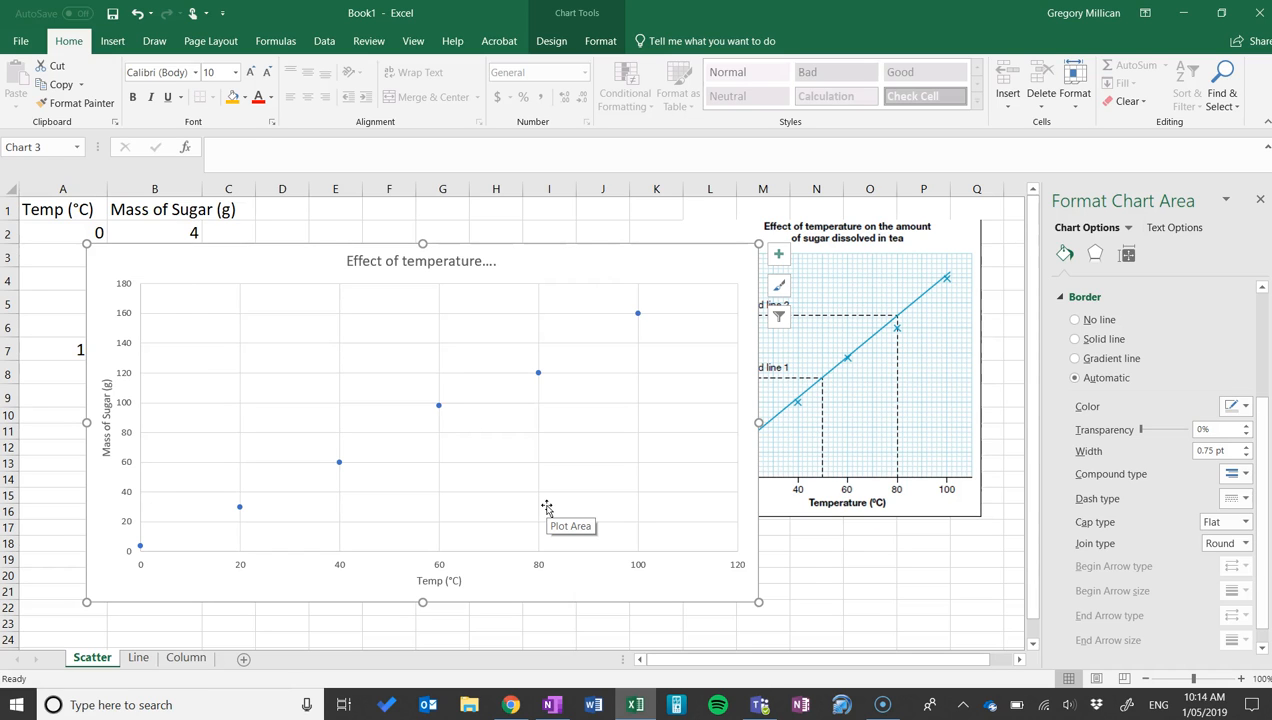
click(779, 256)
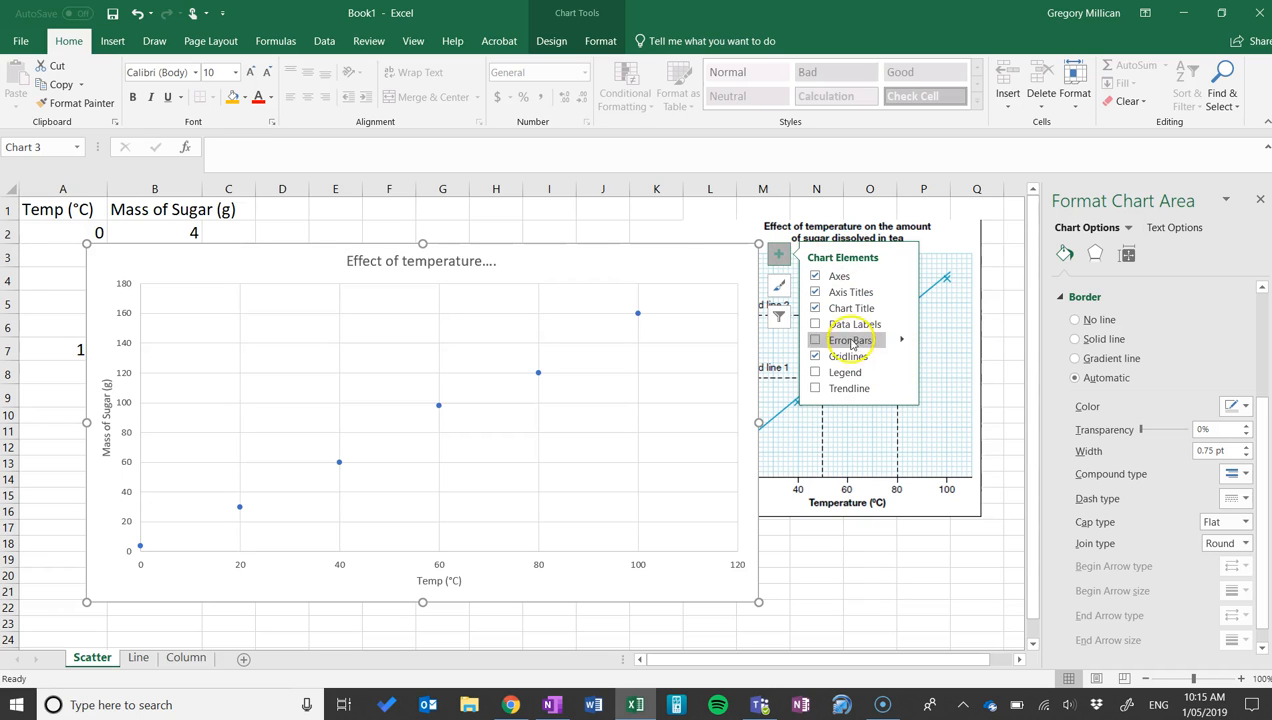
click(903, 356)
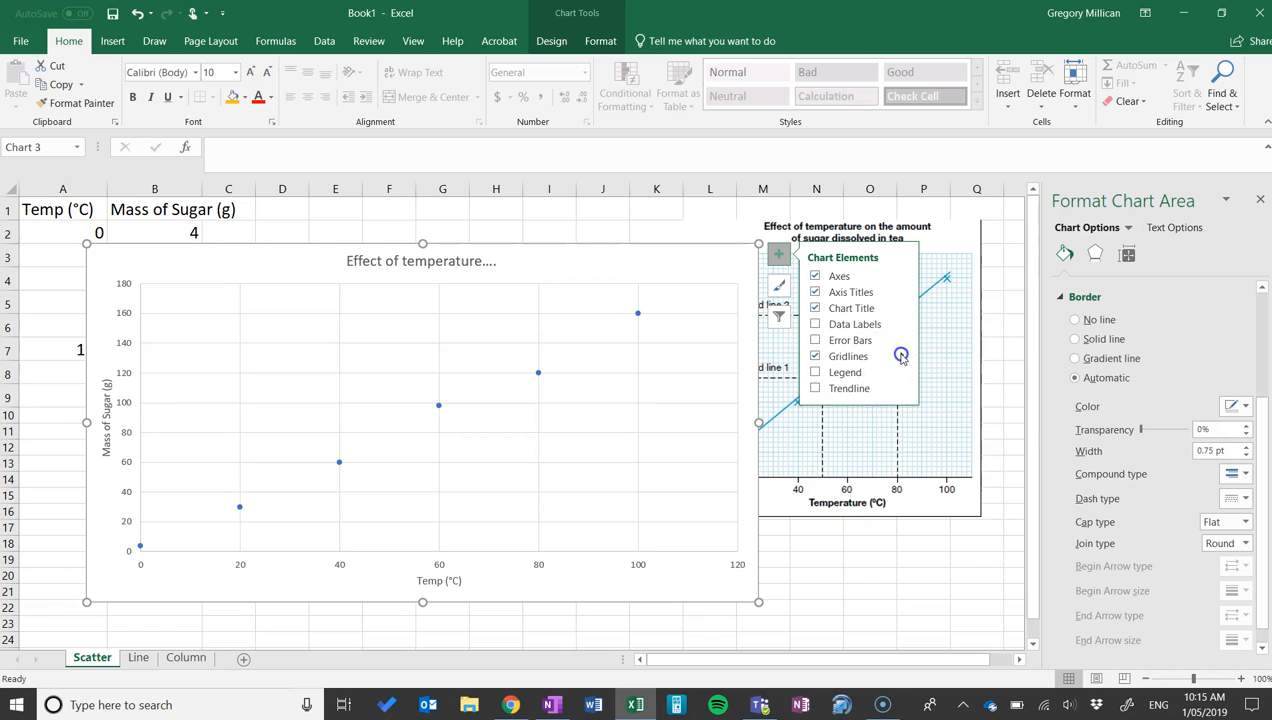
click(933, 393)
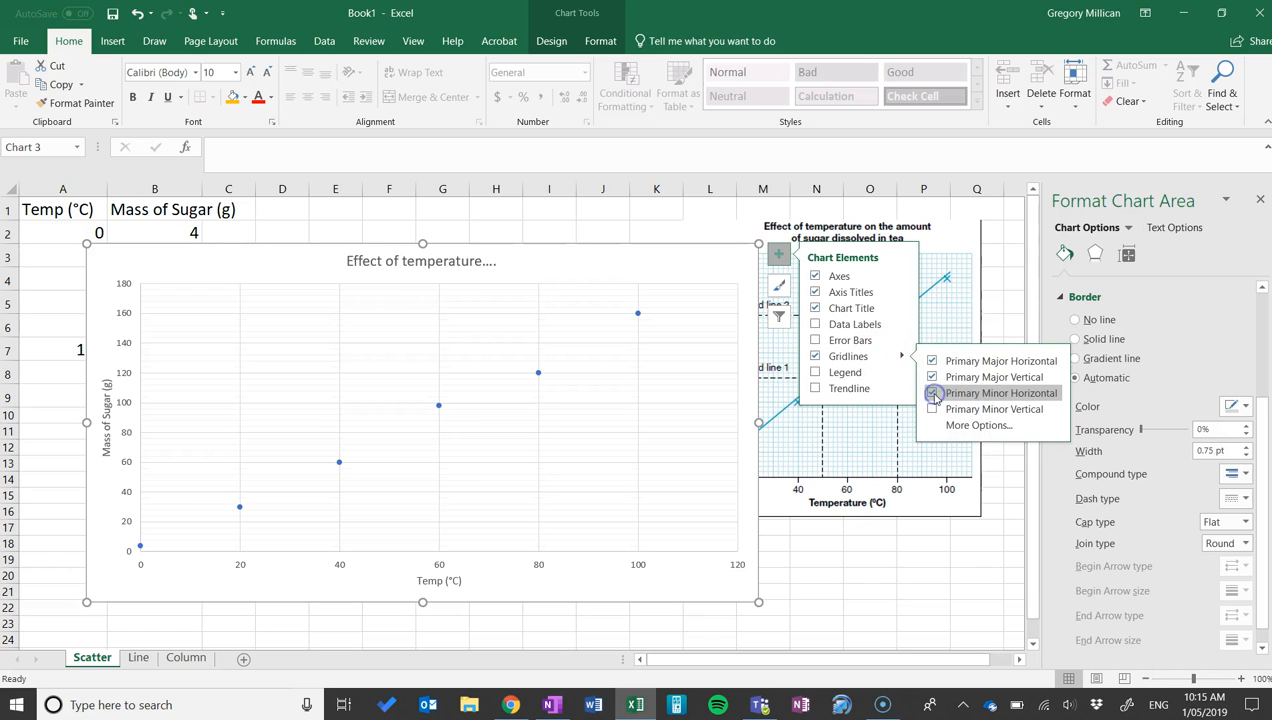
click(933, 409)
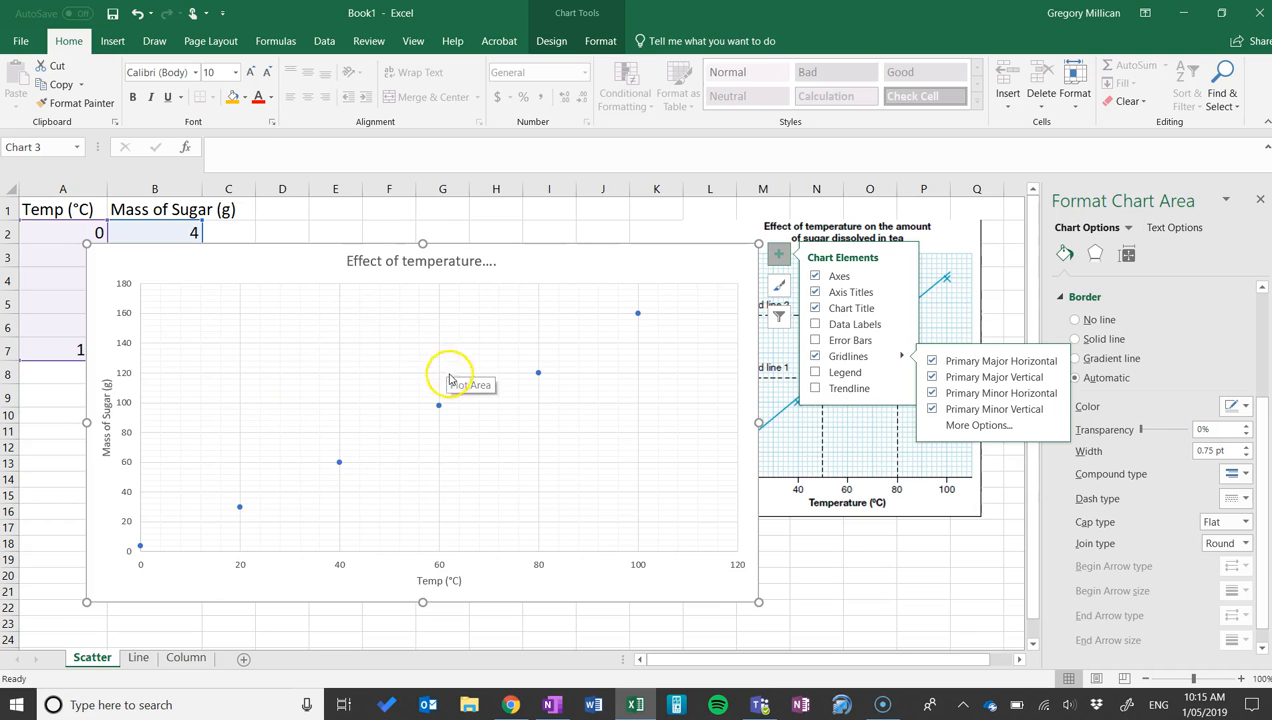
click(420, 310)
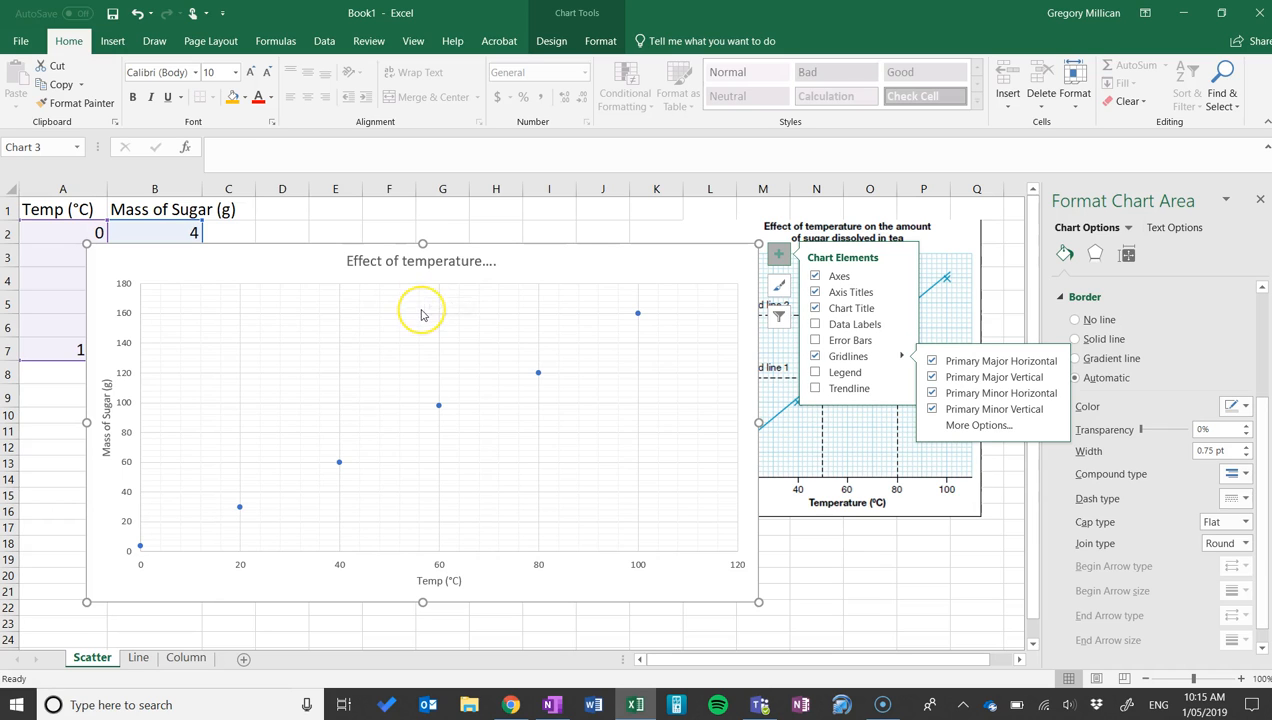
Add a linear trendline to the scatter points with its formatting options open.
click(777, 256)
click(777, 256)
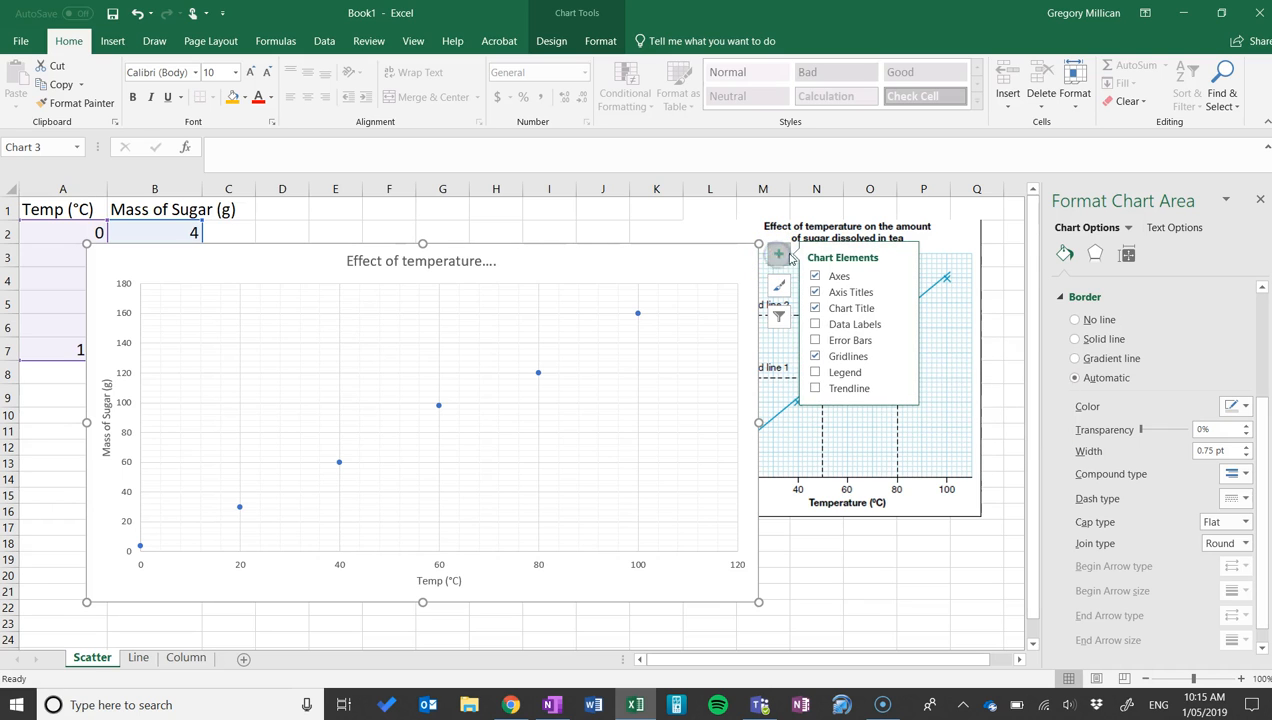
click(851, 390)
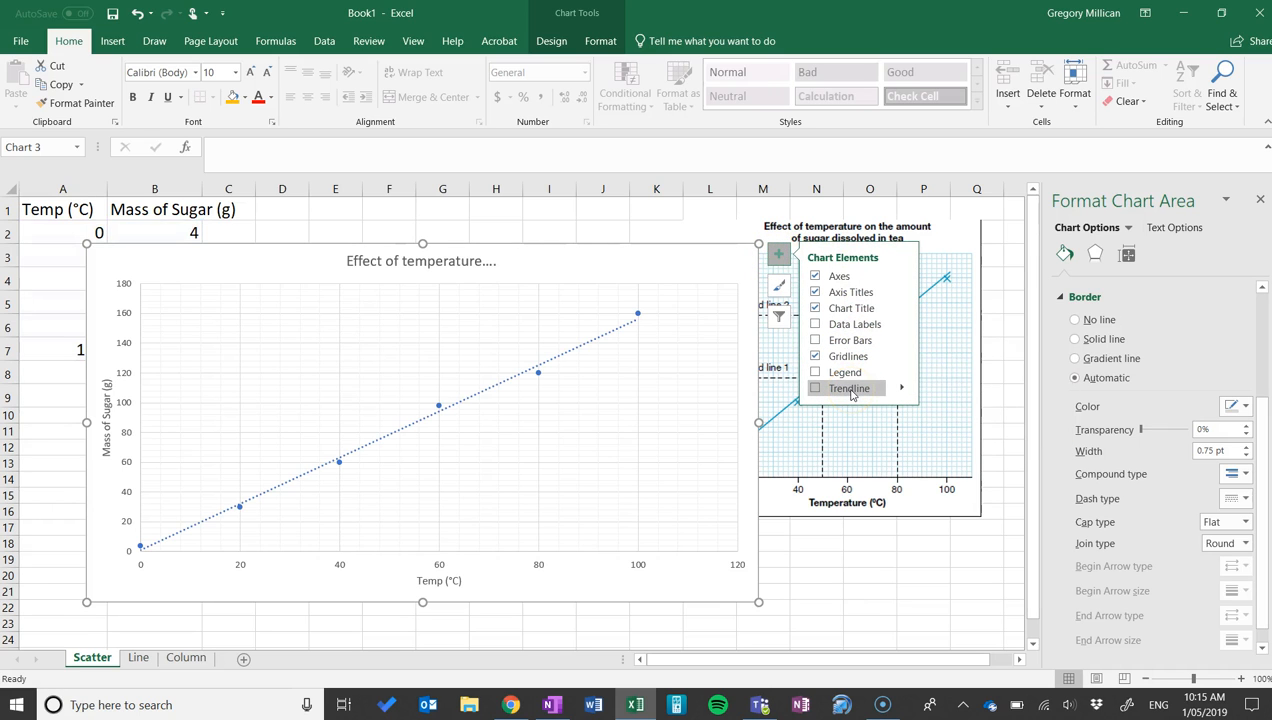
click(872, 389)
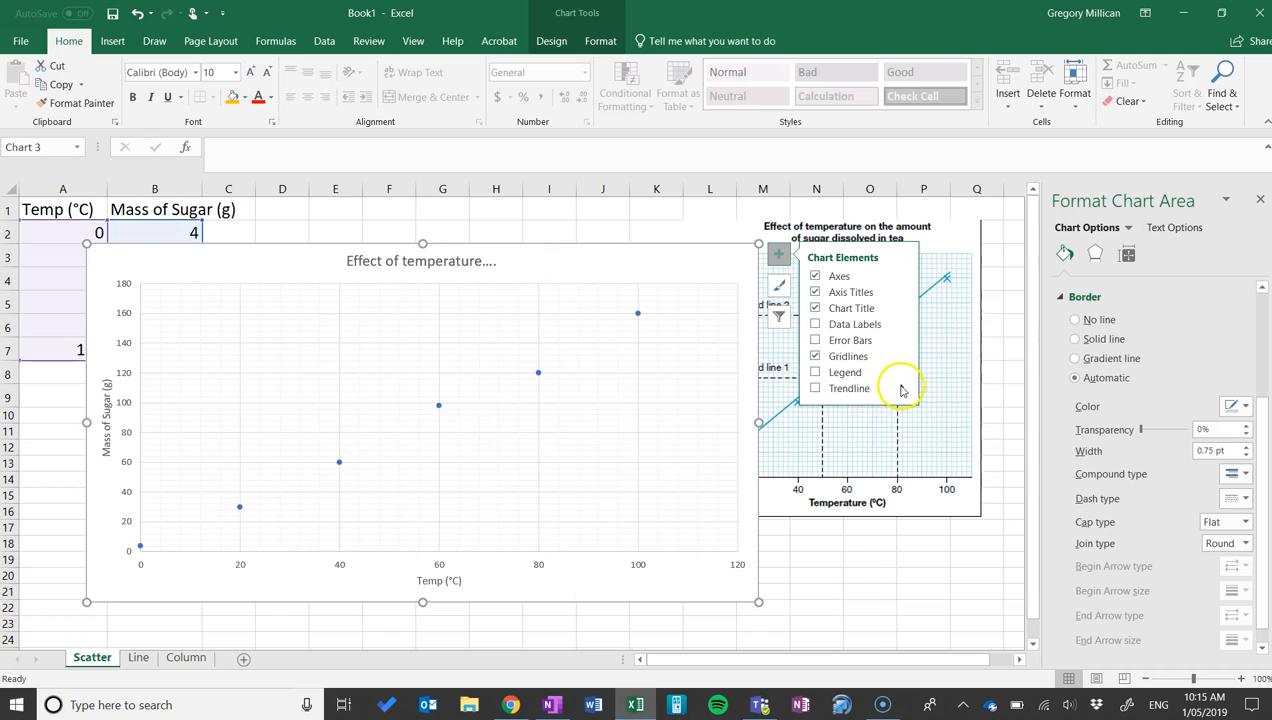
click(901, 390)
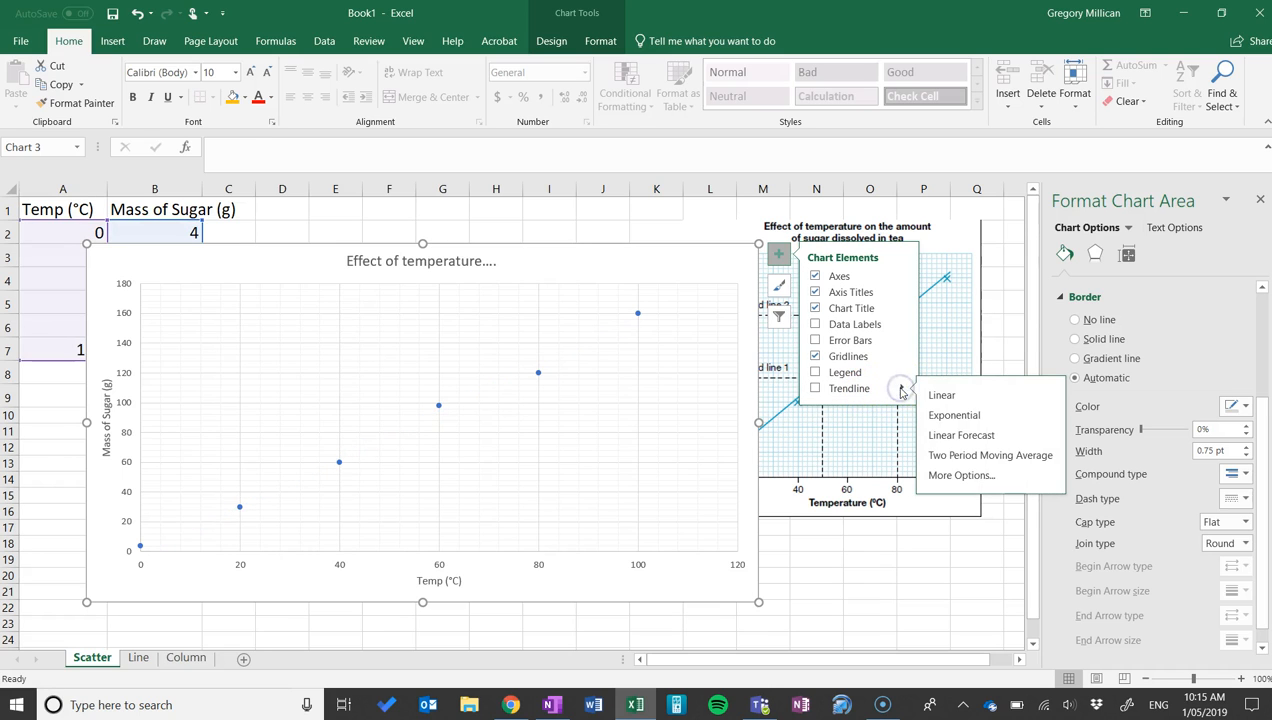
click(950, 478)
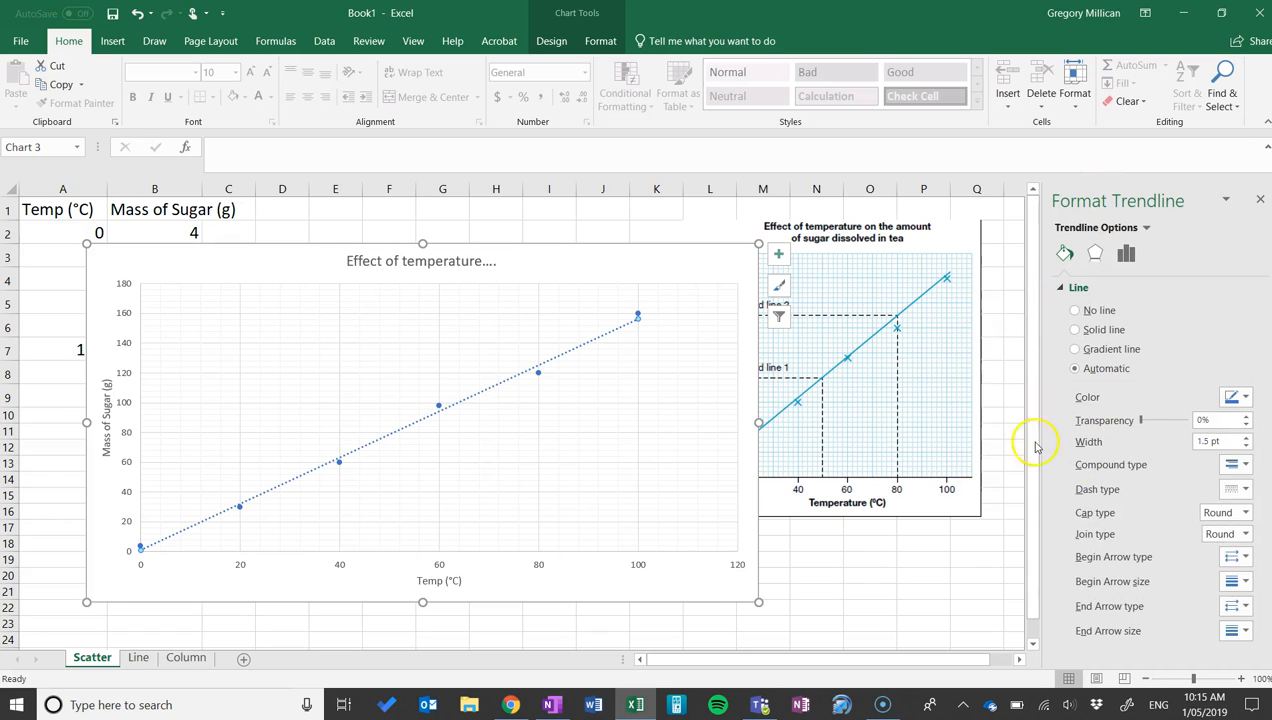
Display the trendline's equation and R-squared value on the chart and close the trendline formatting options.
click(1125, 256)
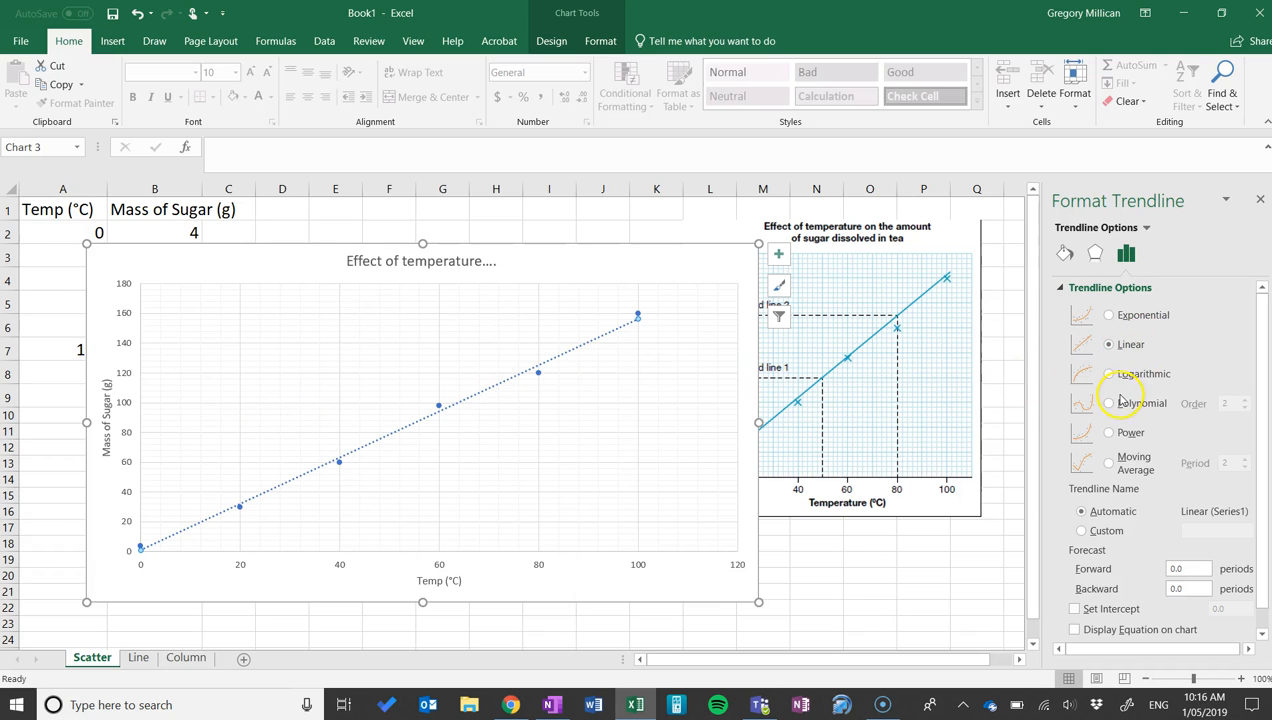
scroll(1123, 446, down, 1)
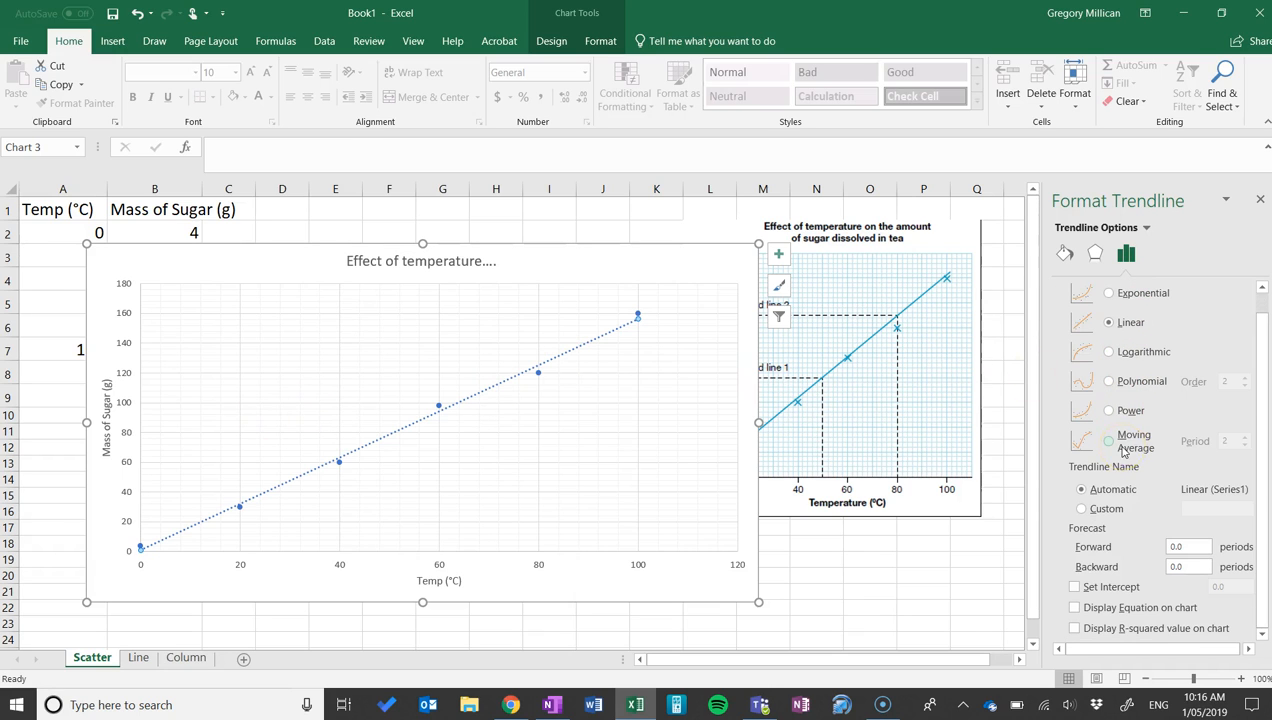
click(1076, 608)
click(1075, 628)
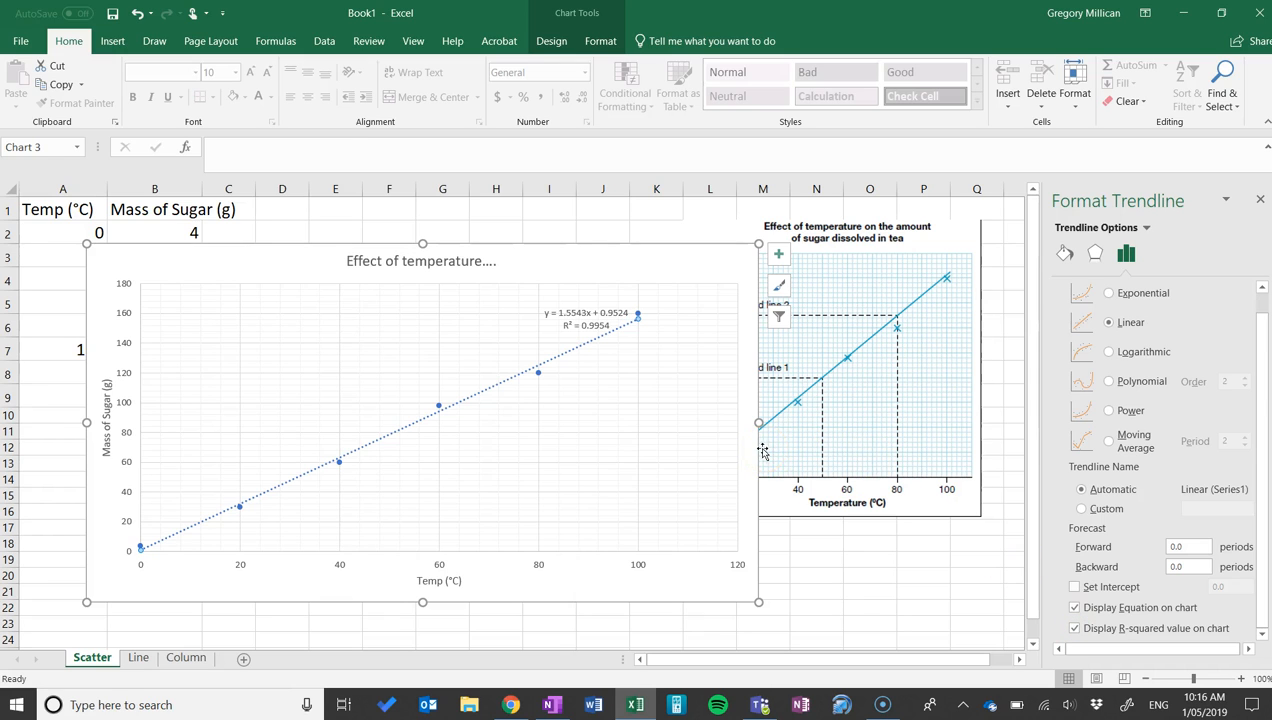
click(1260, 200)
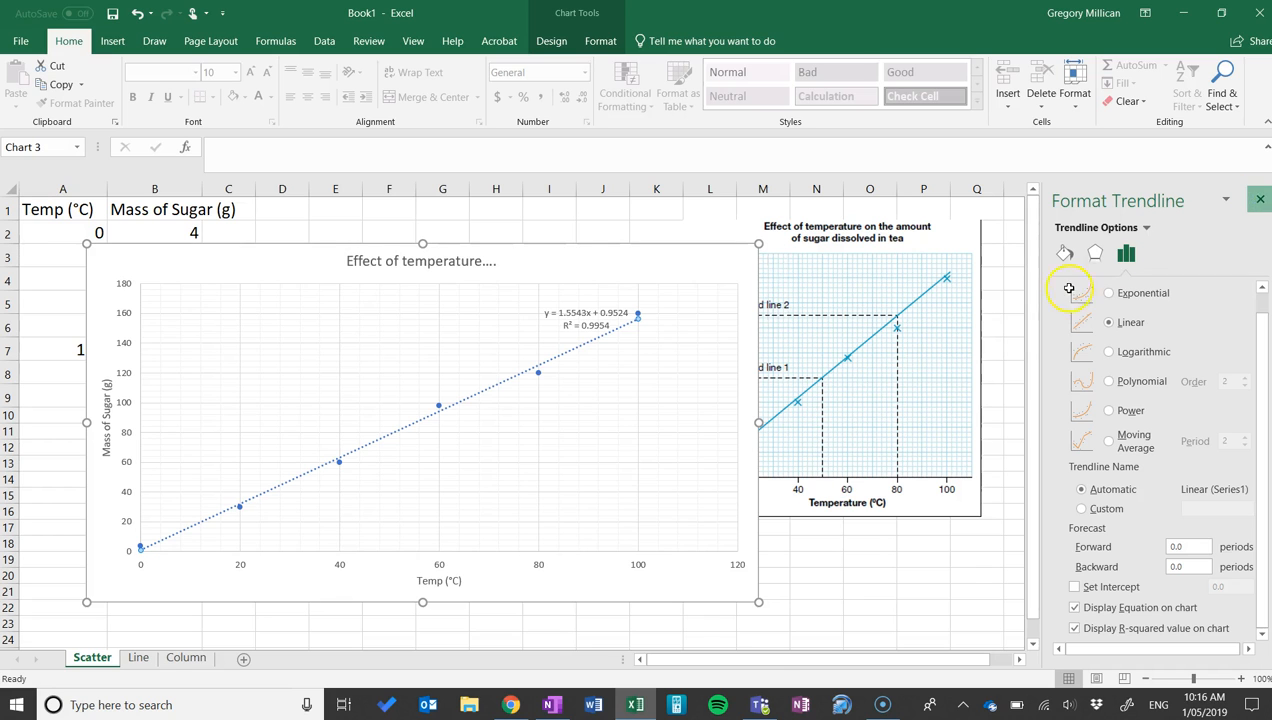
Widen the chart and move the equation and R-squared label clear of the trendline, below its upper end.
drag(758, 601, 907, 615)
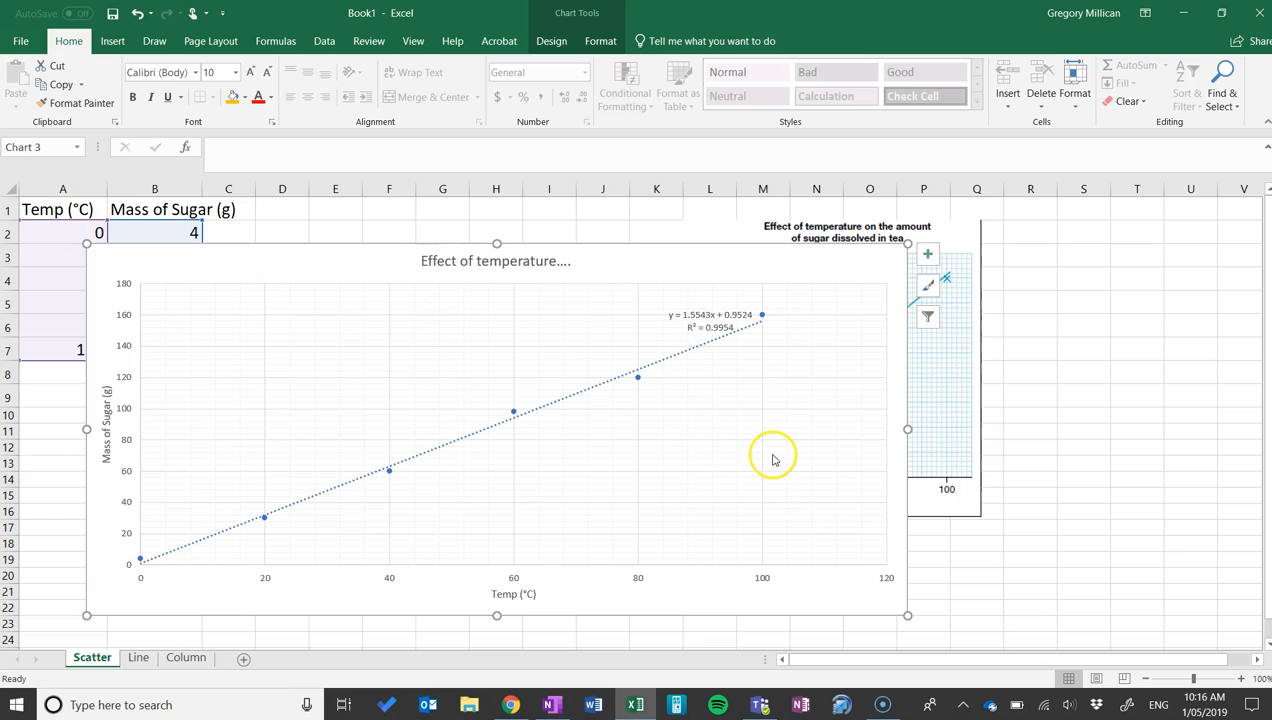
click(706, 318)
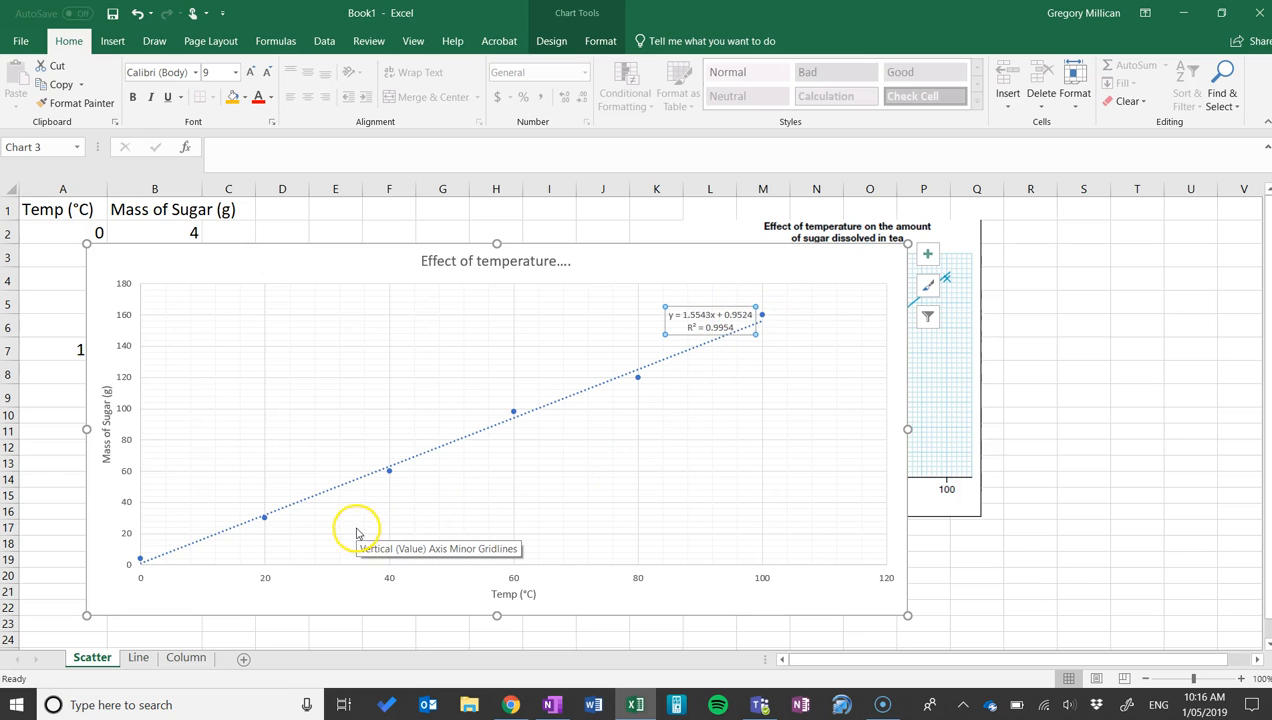
drag(681, 310, 814, 375)
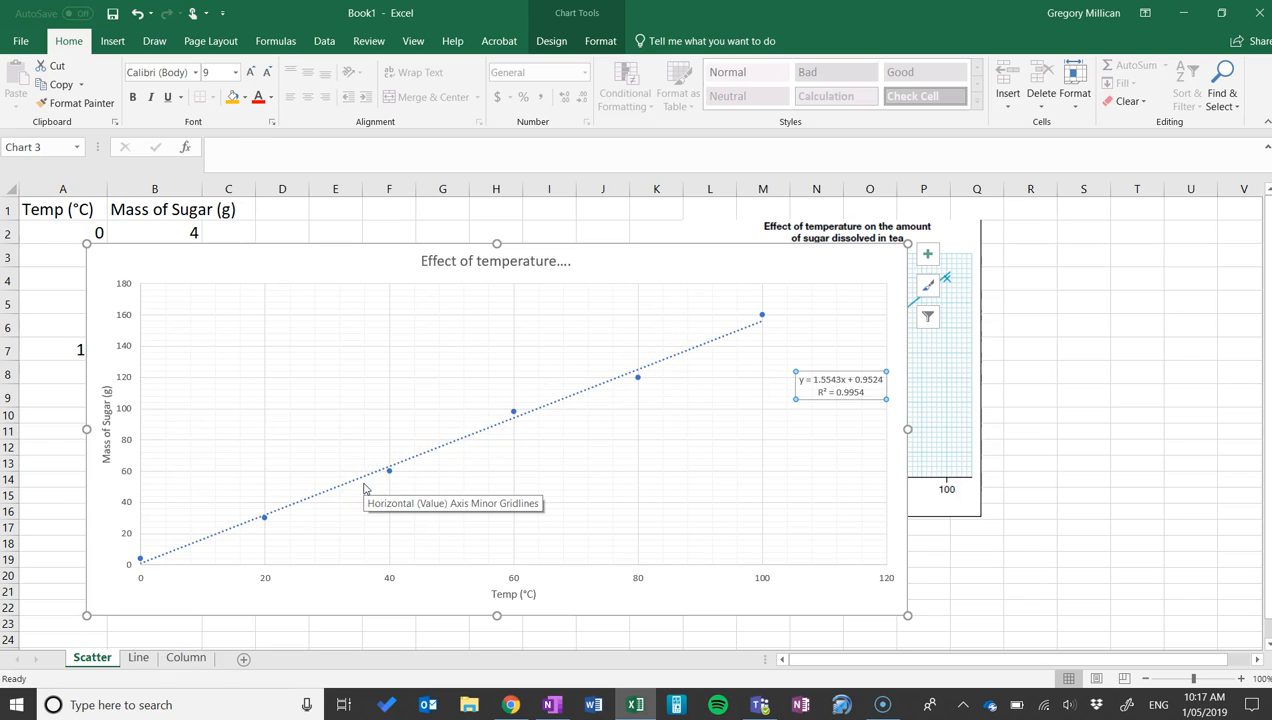
Highlight the R-squared number in the trendline label.
click(445, 460)
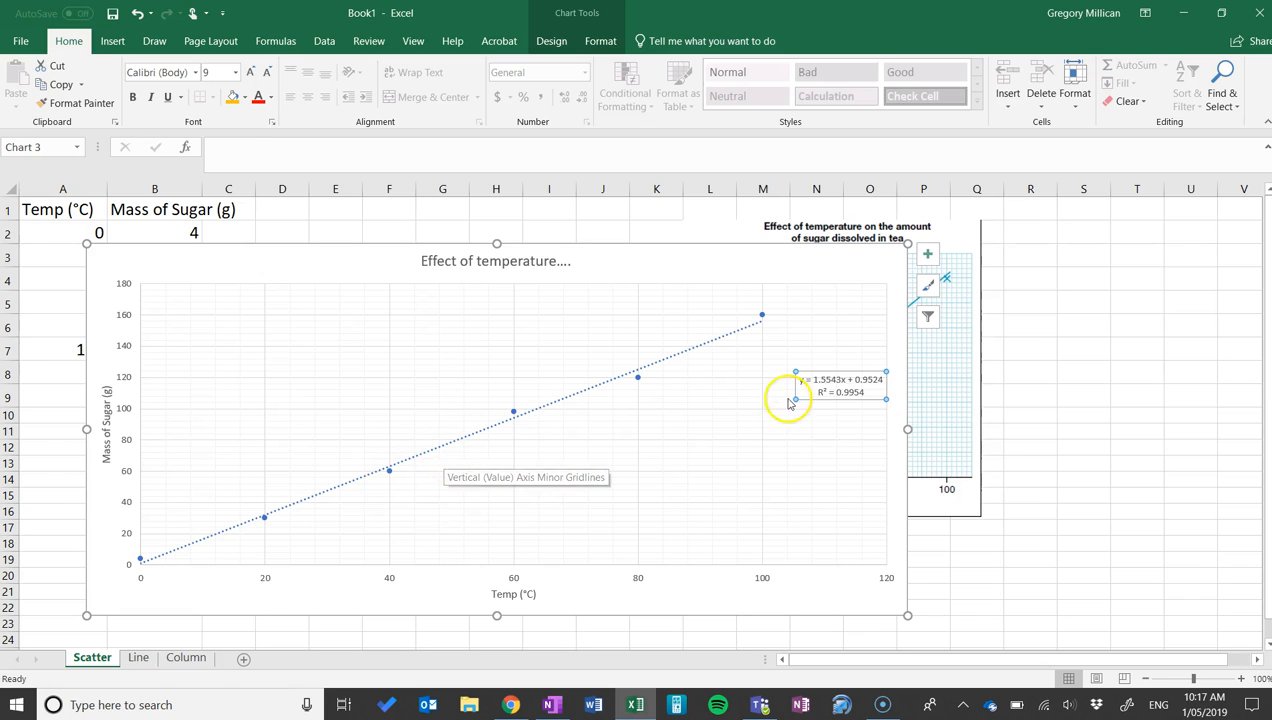
double_click(849, 392)
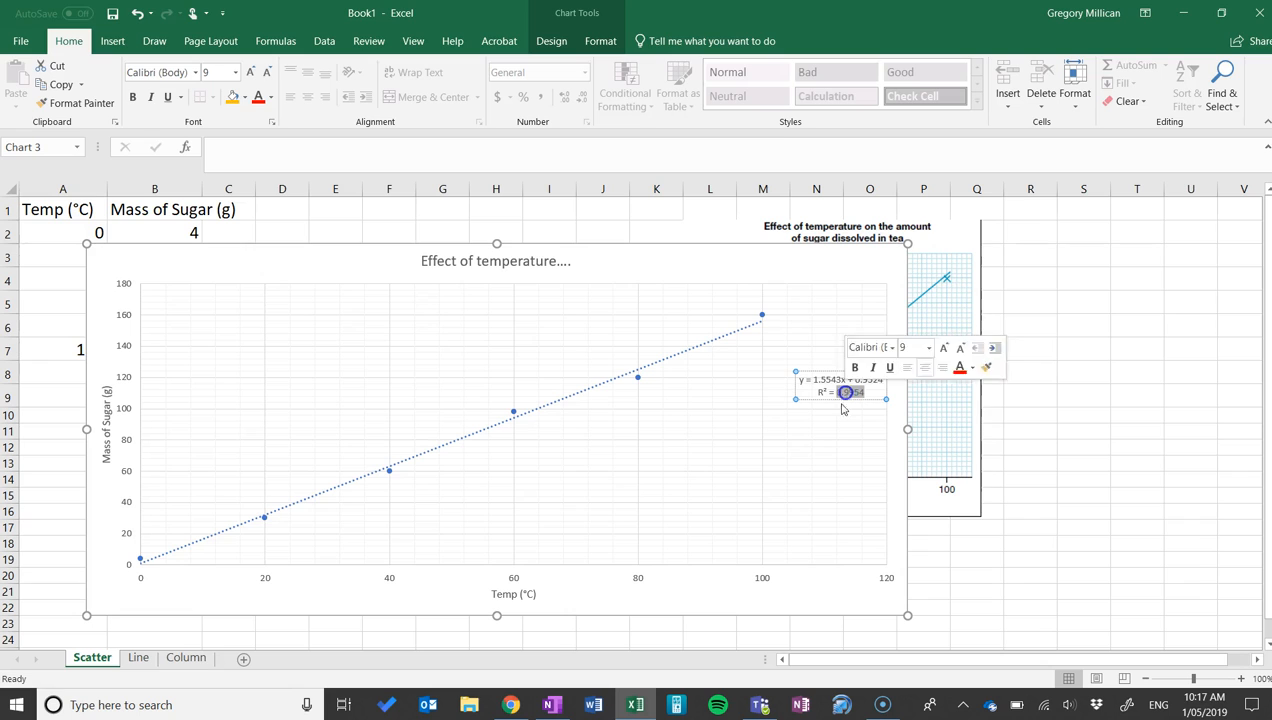
Move the chart slightly up and to the right to uncover the temperature values, and select the trendline's equation label.
click(820, 428)
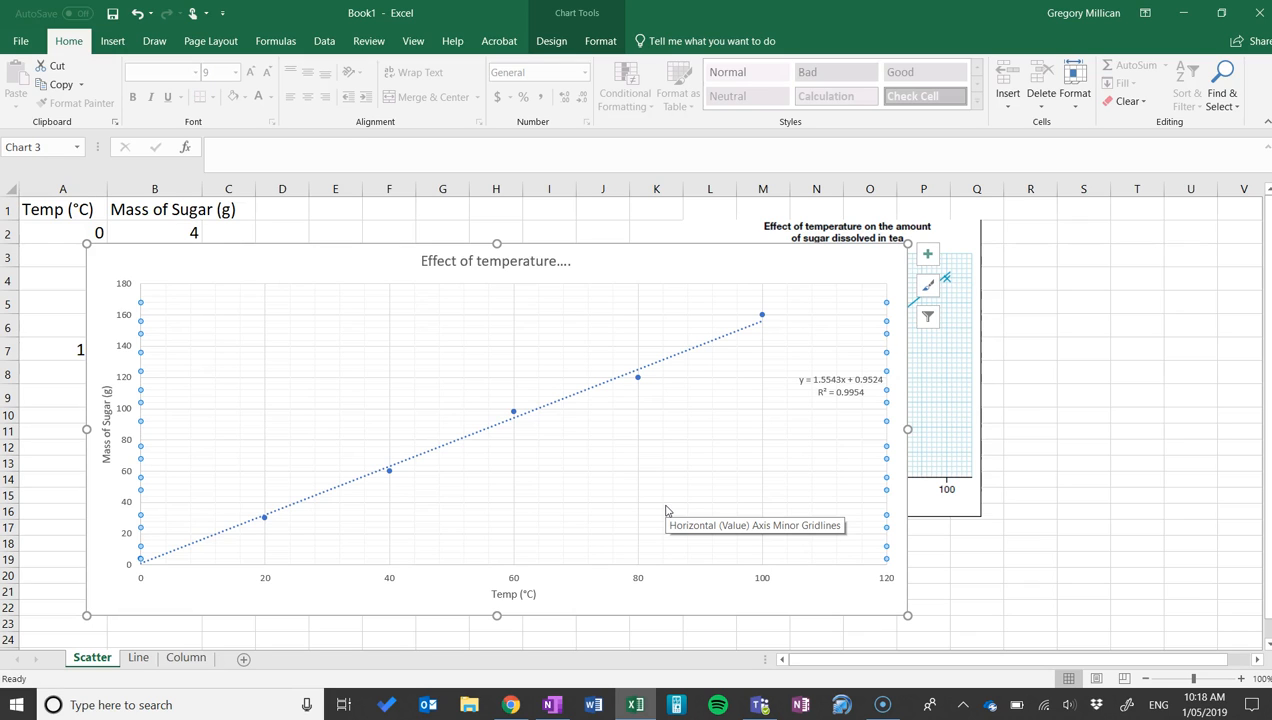
drag(563, 246, 596, 238)
click(852, 376)
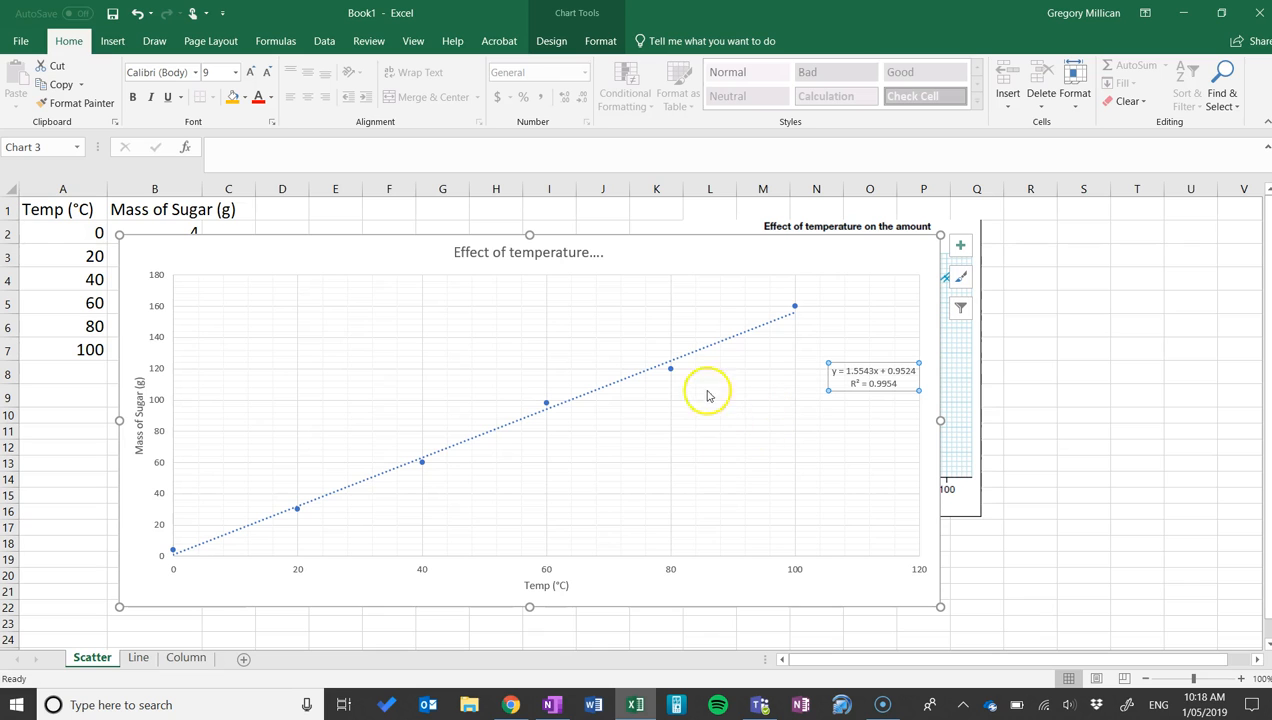
Open the additional trendline options for the chart and show the equation and R-squared display settings.
click(957, 247)
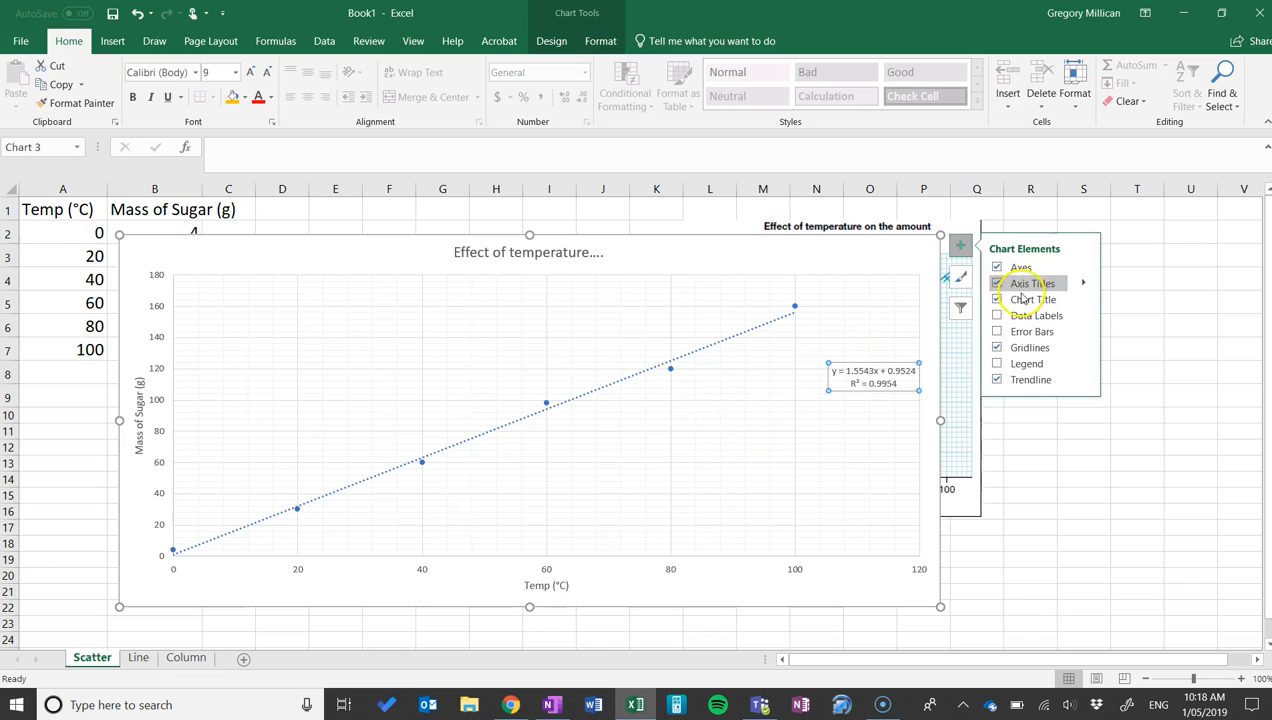
click(1084, 379)
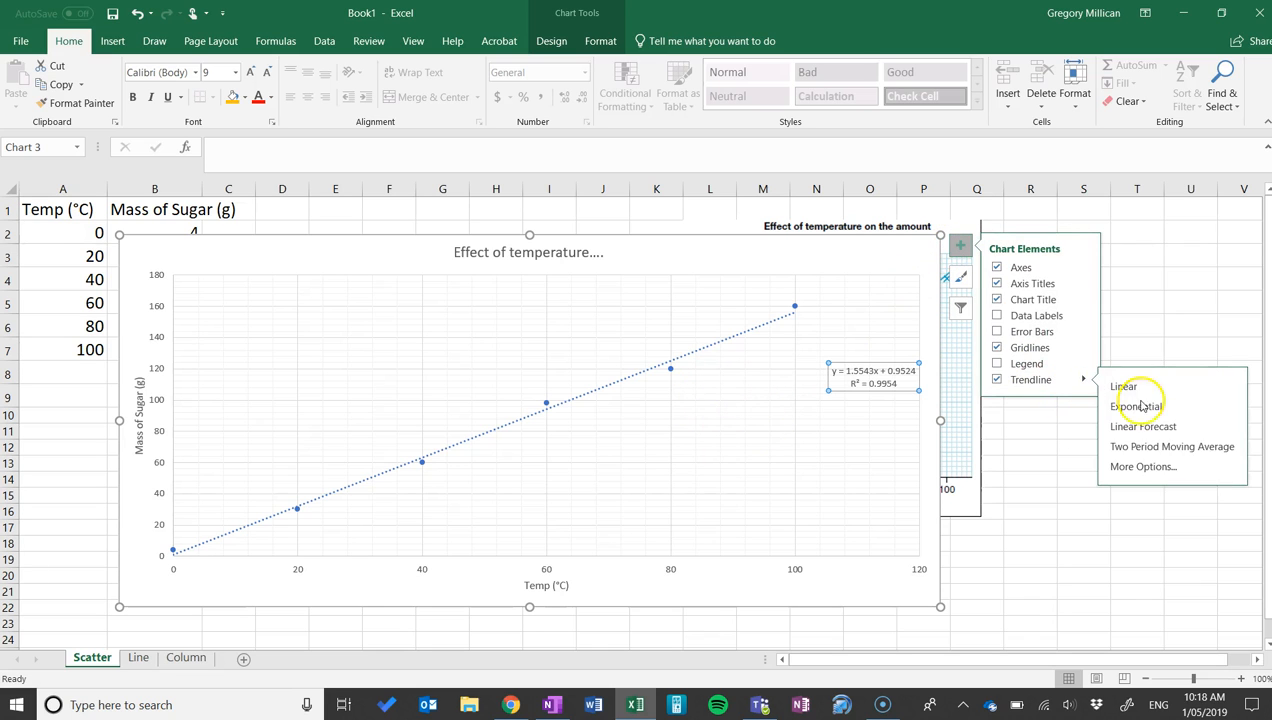
click(1150, 465)
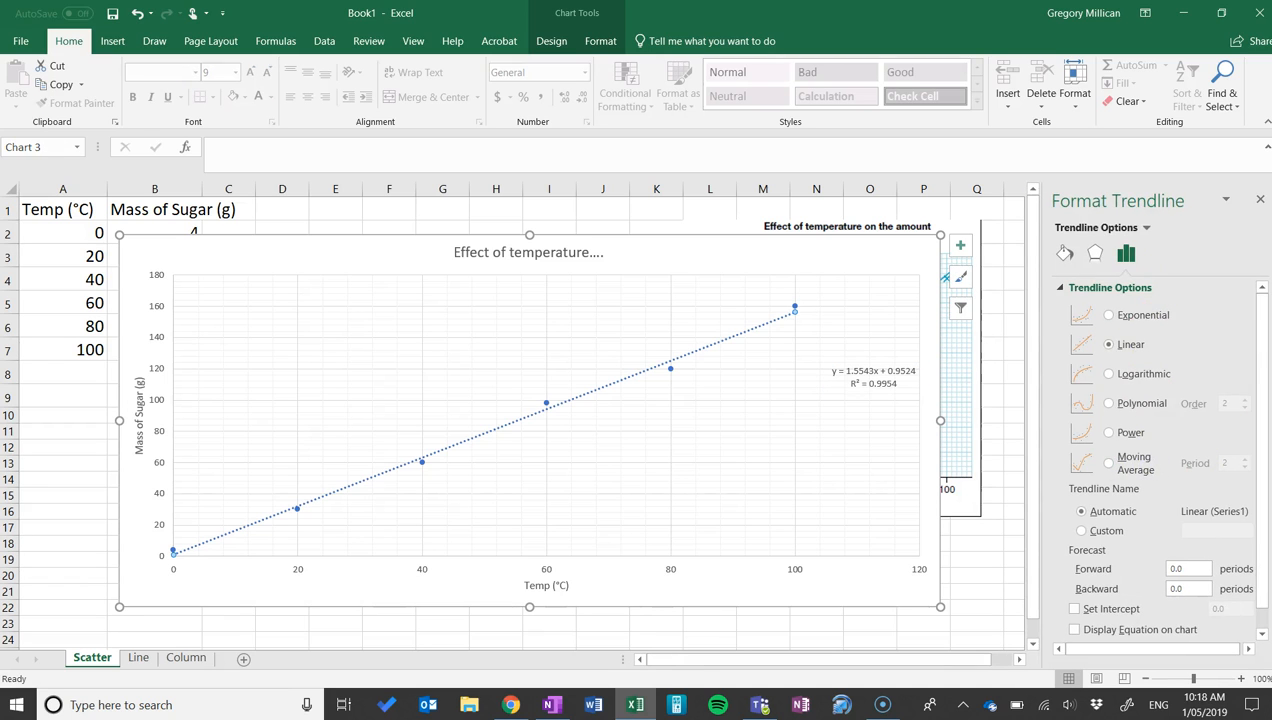
scroll(1262, 369, down, 1)
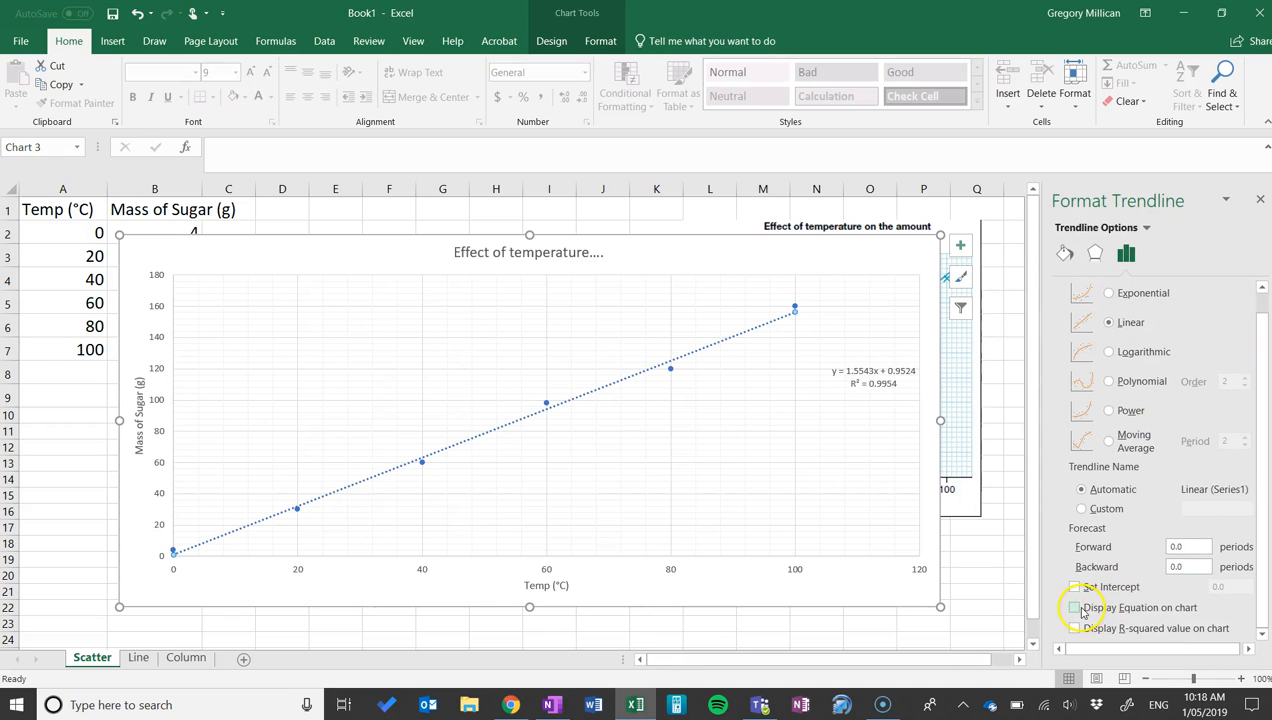